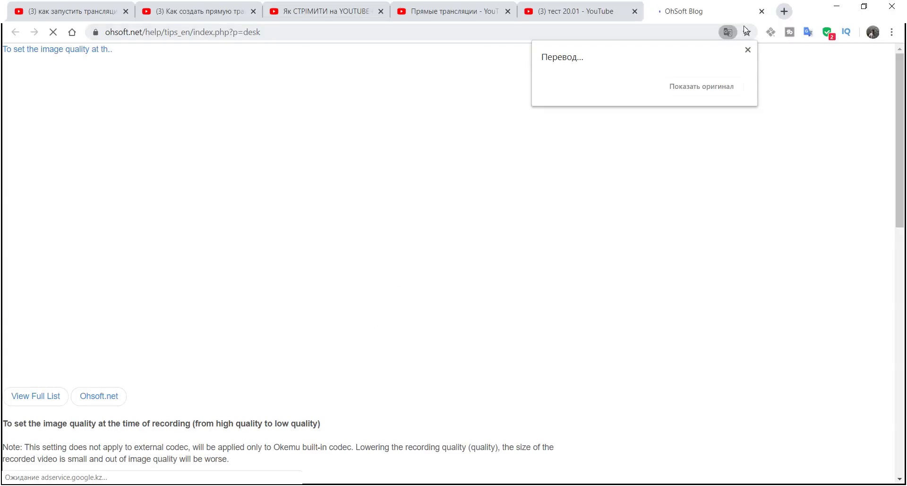
Step: Close the OhSoft blog tab and the YouTube video tab, keeping a fresh Google start tab
key(ctrl+w)
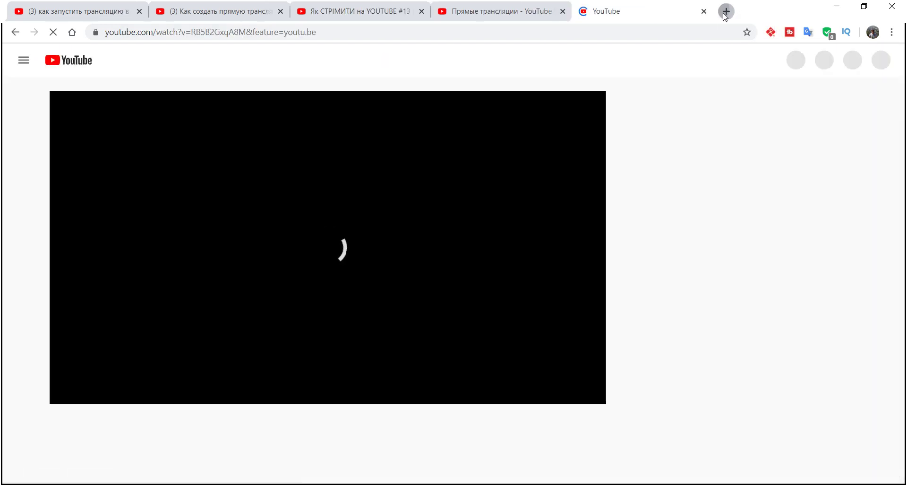
click(726, 15)
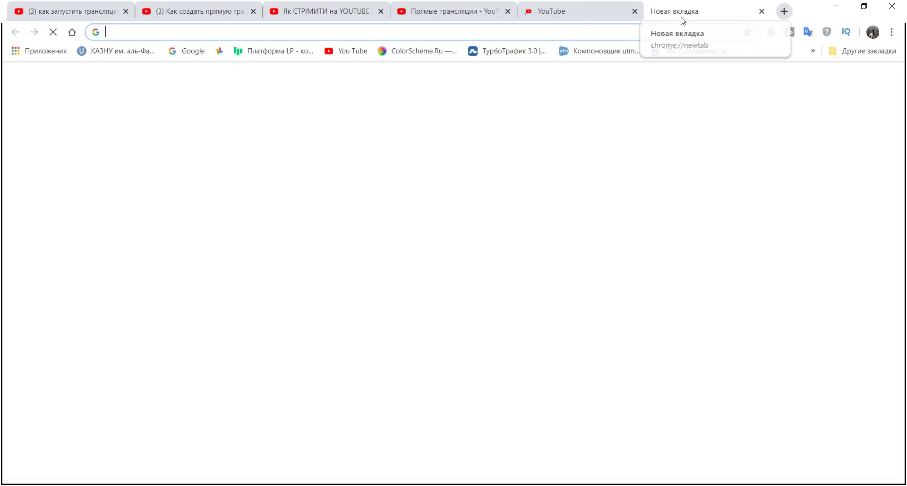
click(635, 12)
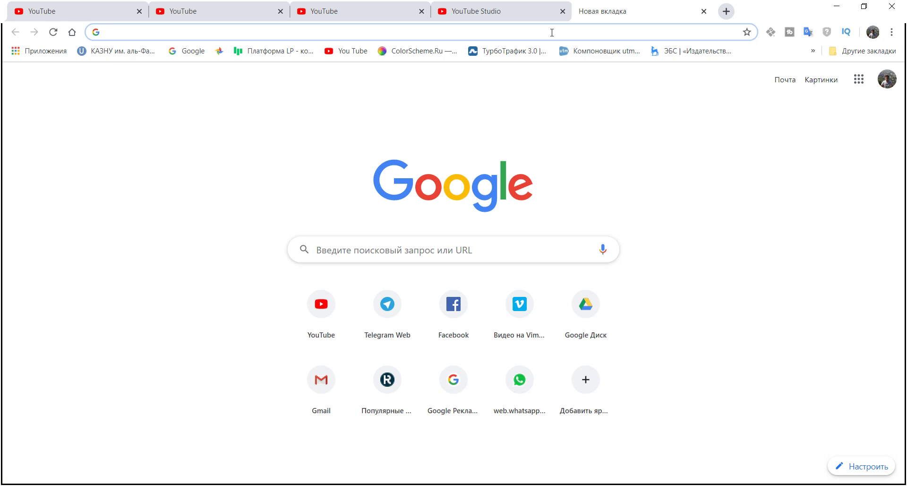
Step: Search Google for obs and open the official obsproject.com site
text(obs)
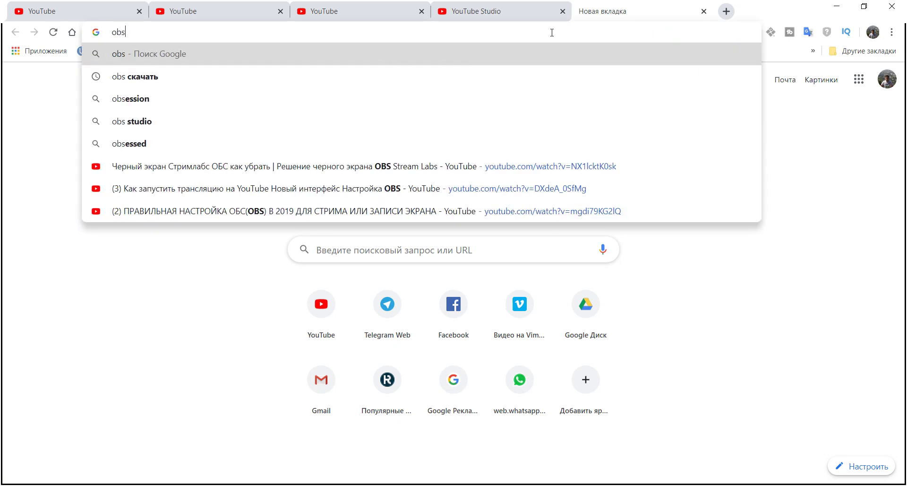
key(Return)
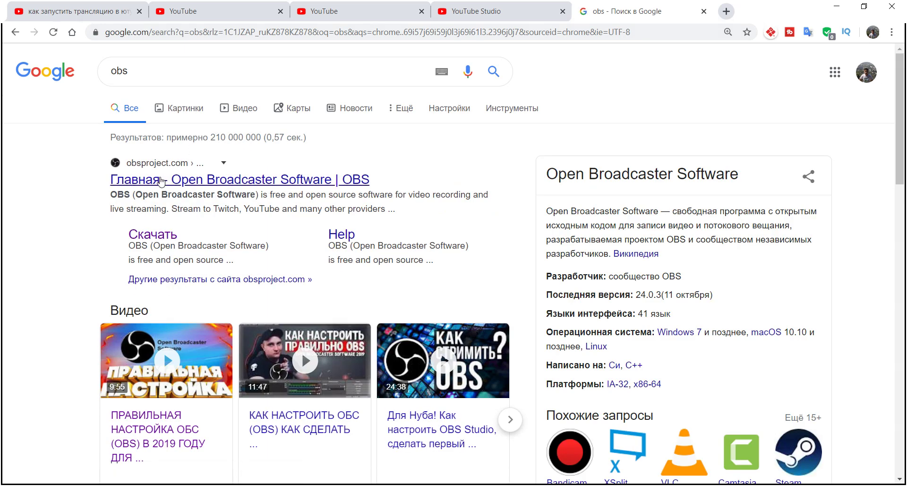
click(203, 182)
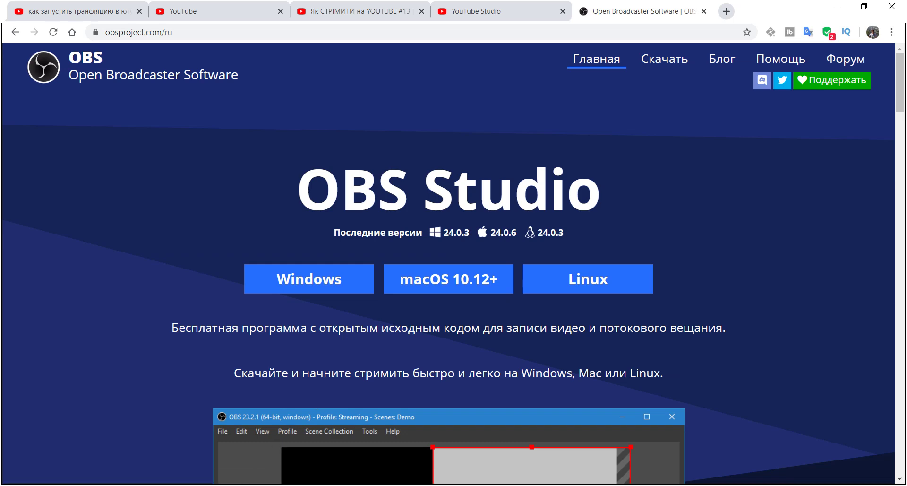
Step: Close the leftover YouTube Studio and video tabs and load YouTube in a new tab
click(508, 11)
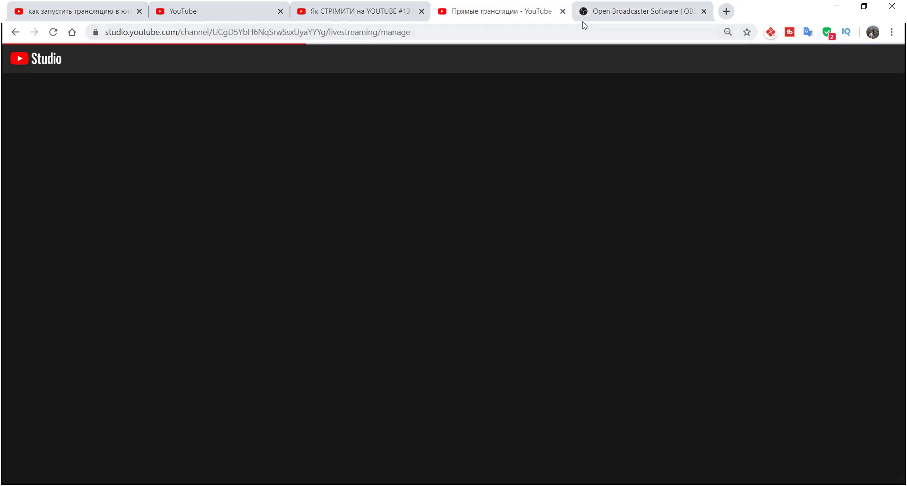
key(ctrl+w)
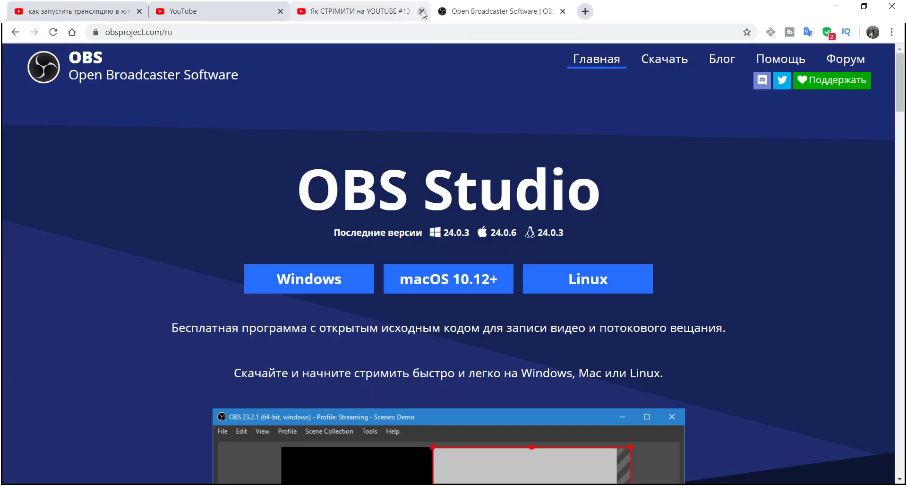
click(422, 11)
click(232, 12)
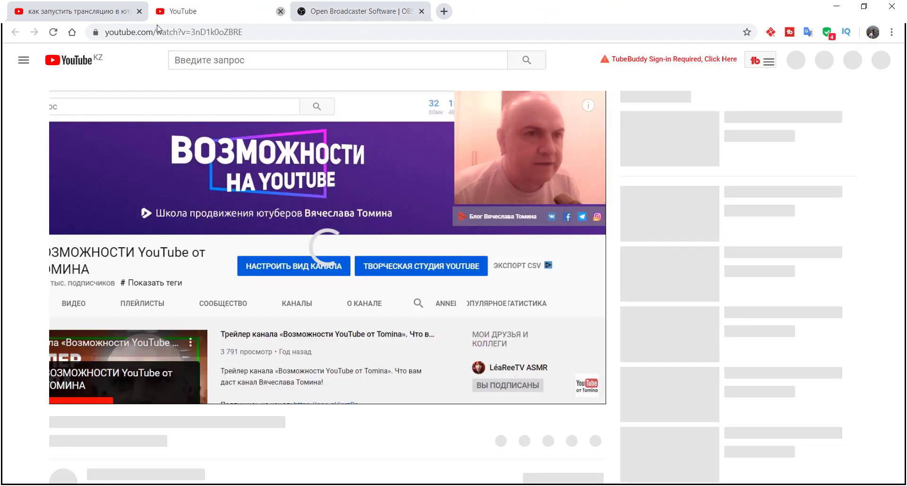
click(281, 12)
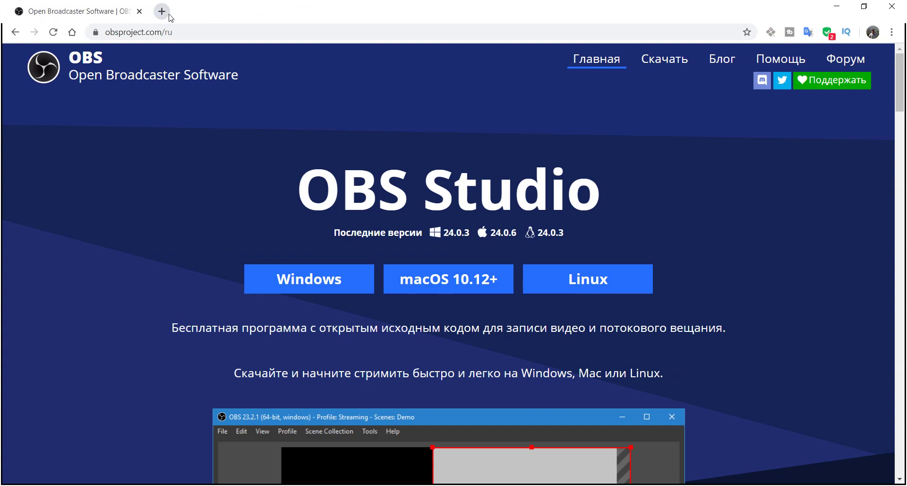
click(169, 15)
click(341, 51)
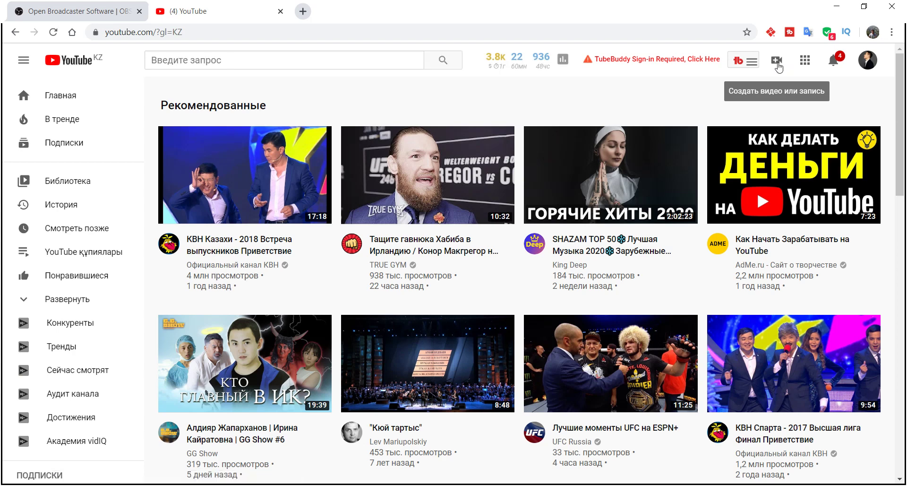
Step: Choose Начать трансляцию from YouTube's Create (camera) menu
click(779, 68)
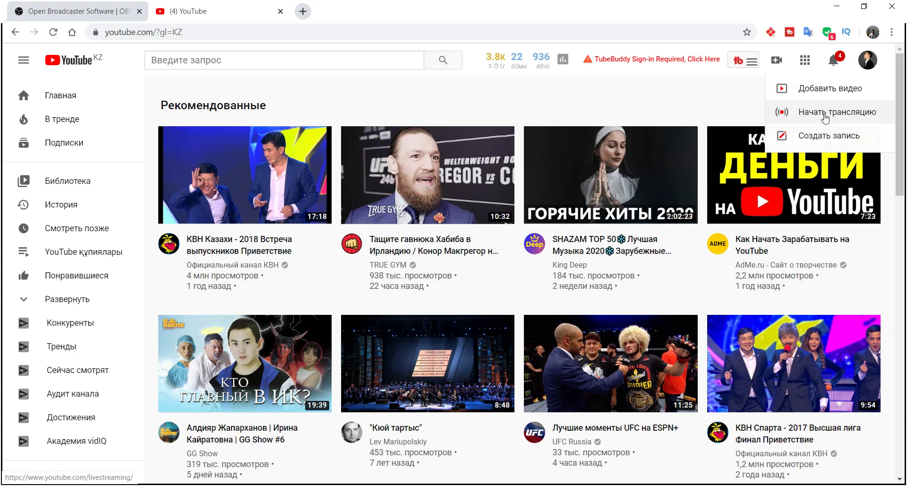
click(825, 113)
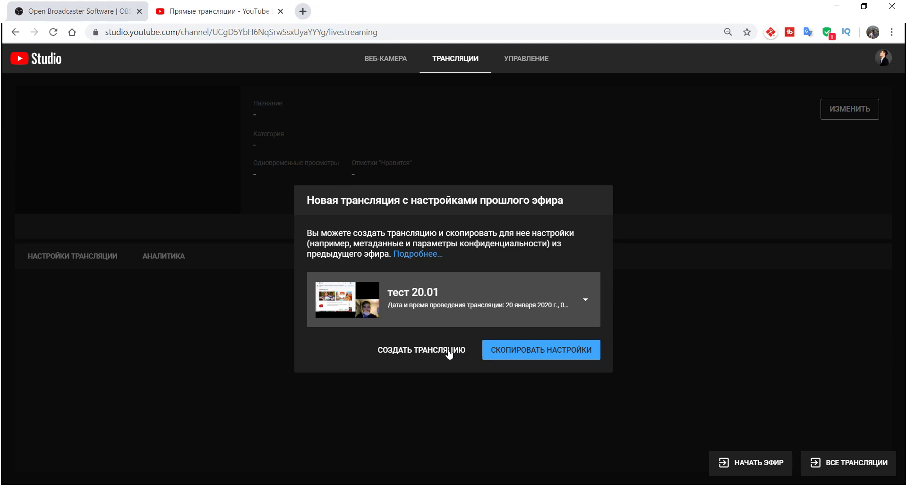
Step: Create a fresh stream and begin entering the title Test 20.01.2020
click(449, 350)
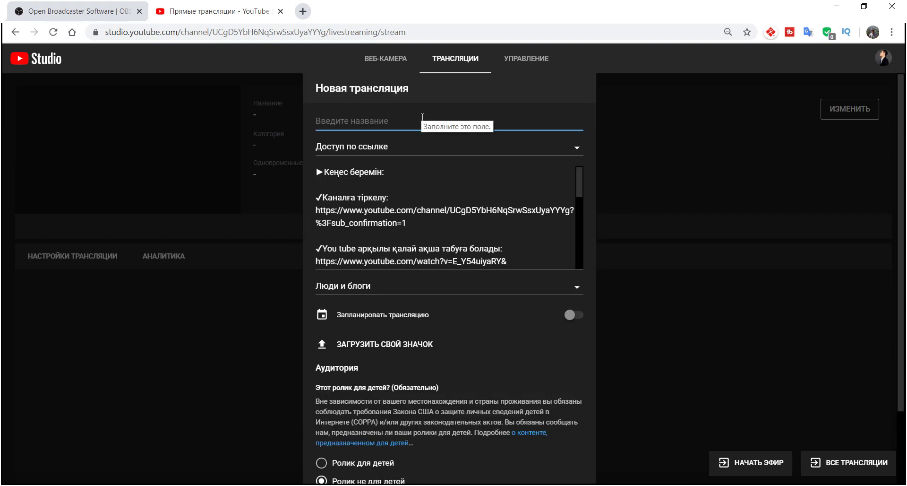
text(N)
key(BackSpace)
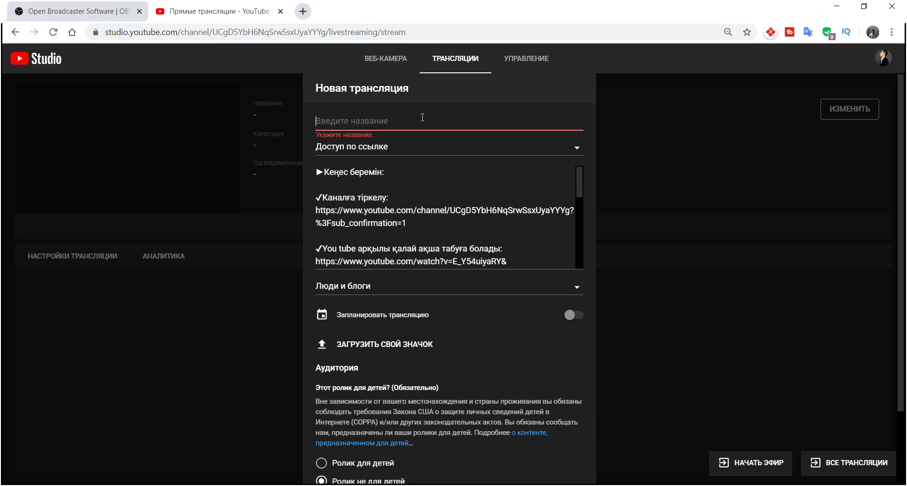
text(Test 20.01.2020)
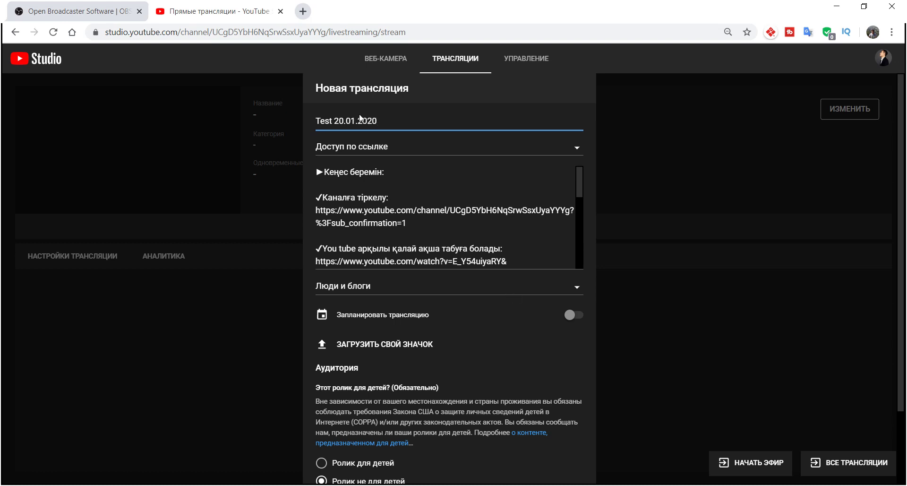
Step: Keep privacy on Доступ по ссылке, leave scheduling off, and skip the custom thumbnail
click(383, 149)
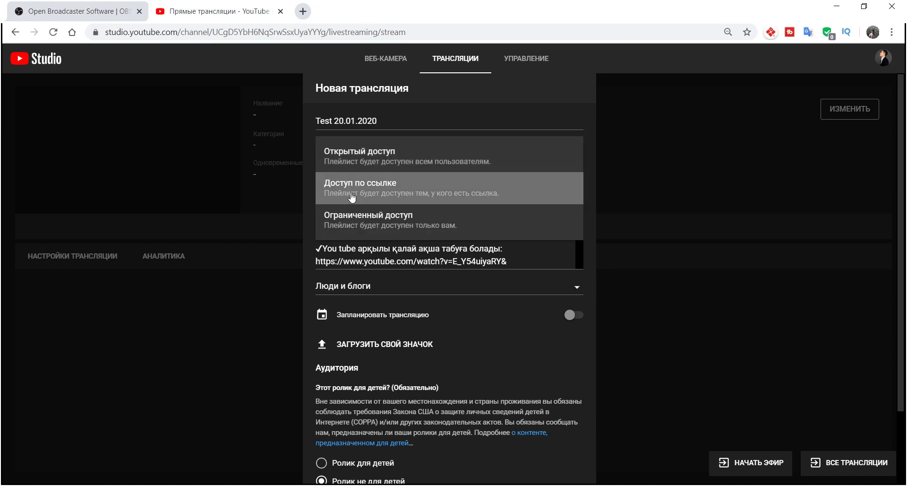
click(352, 198)
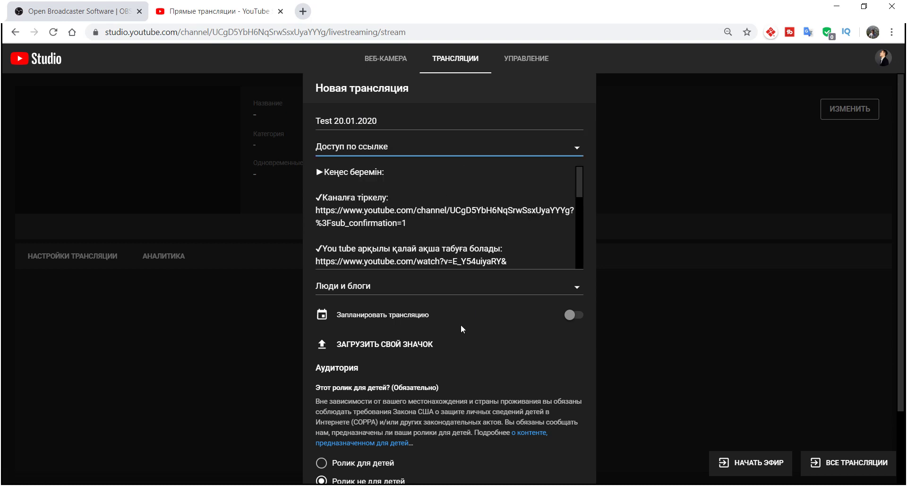
scroll(461, 324, down, 1)
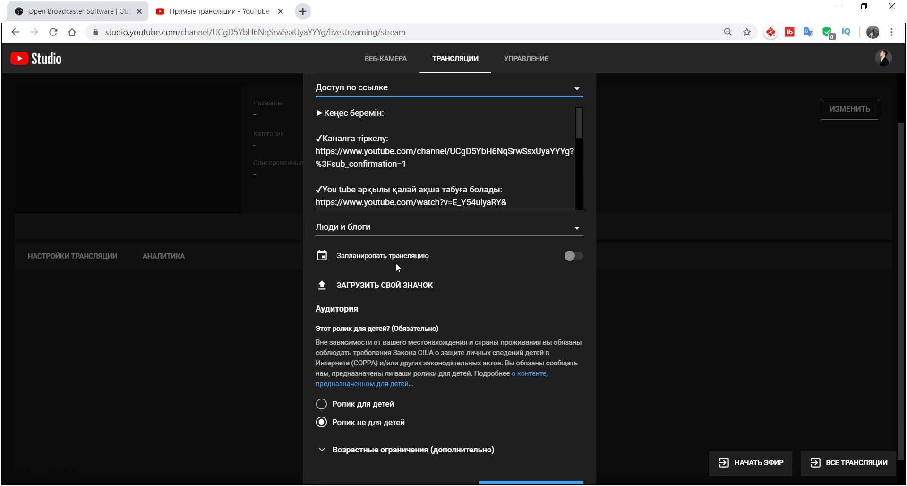
click(574, 256)
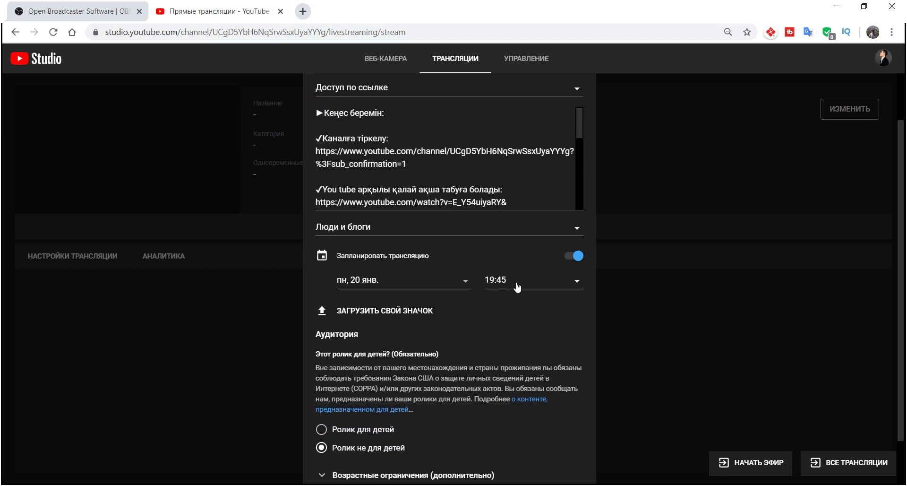
click(571, 259)
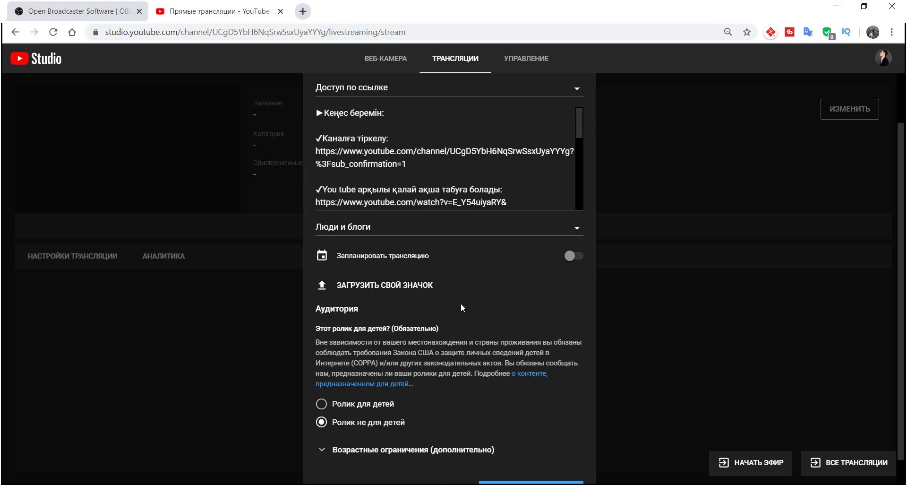
click(405, 285)
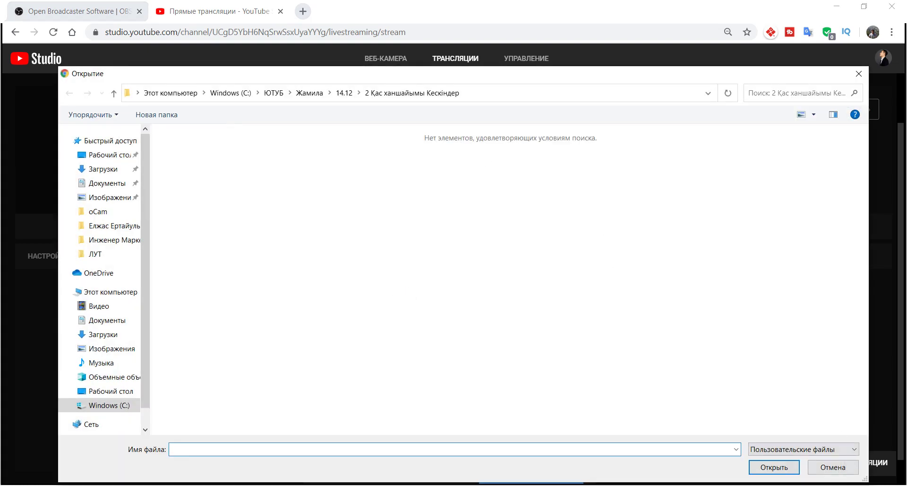
click(834, 466)
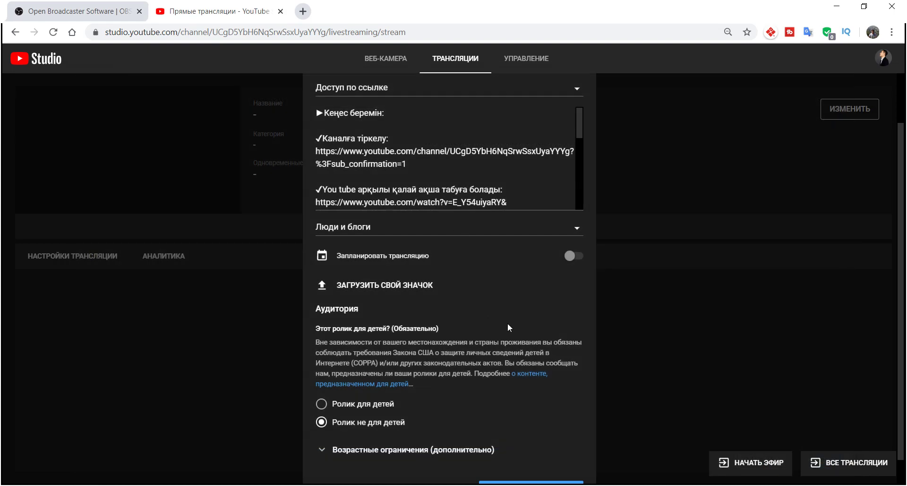
Step: Create the stream Test 20.01.2020 and minimize Chrome to the desktop
scroll(509, 327, down, 1)
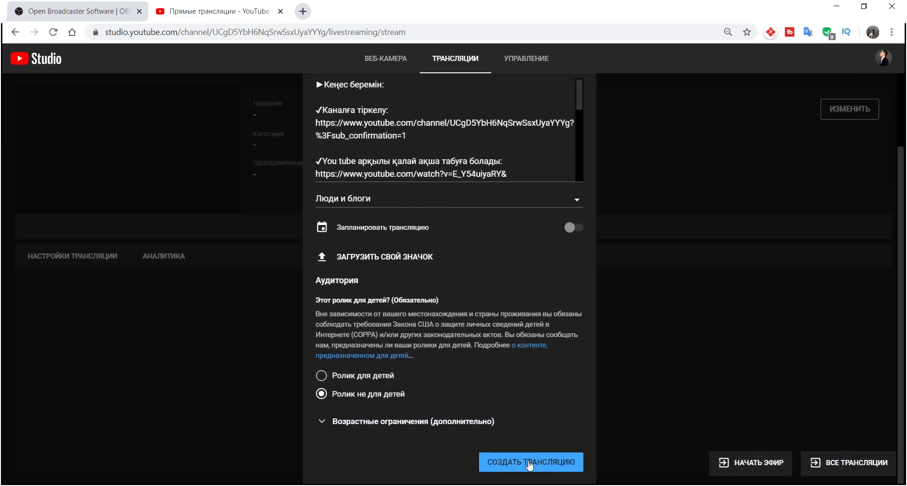
click(529, 463)
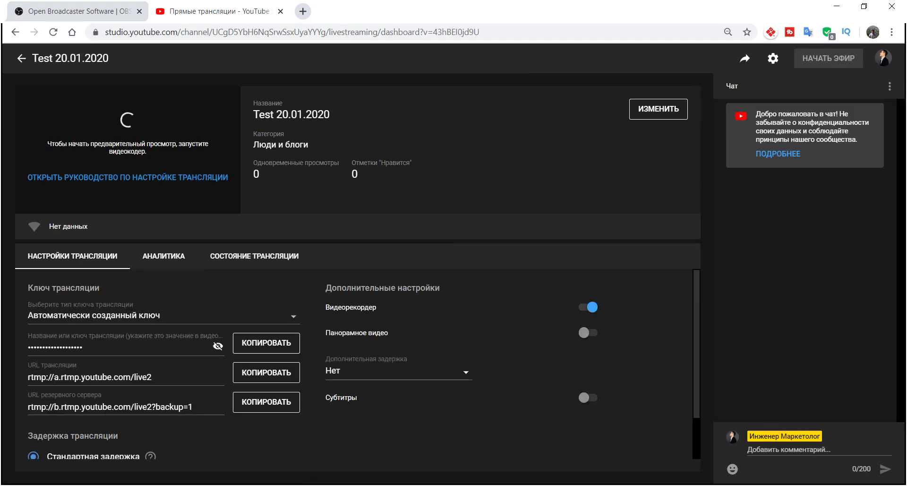
key(super+Down)
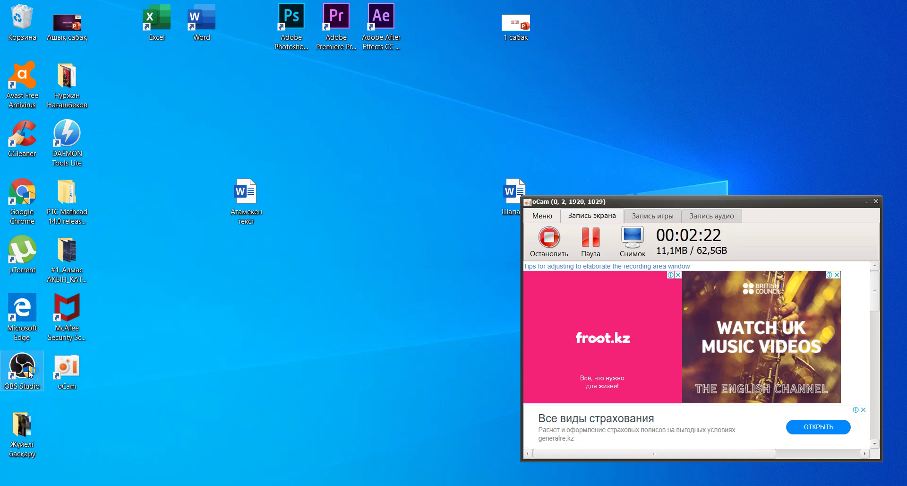
Step: Launch OBS Studio from its desktop shortcut
double_click(28, 371)
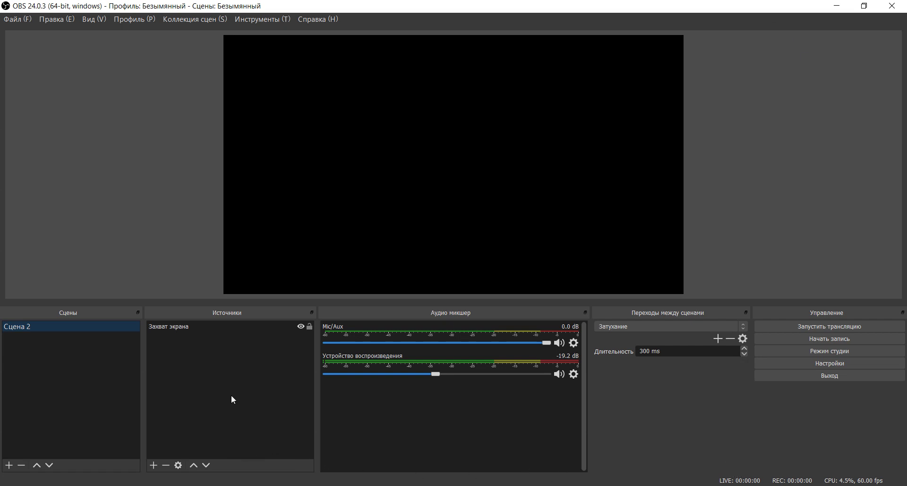
Step: Add scene Сцена 3 with an Устройство захвата видео webcam source using default properties
click(9, 465)
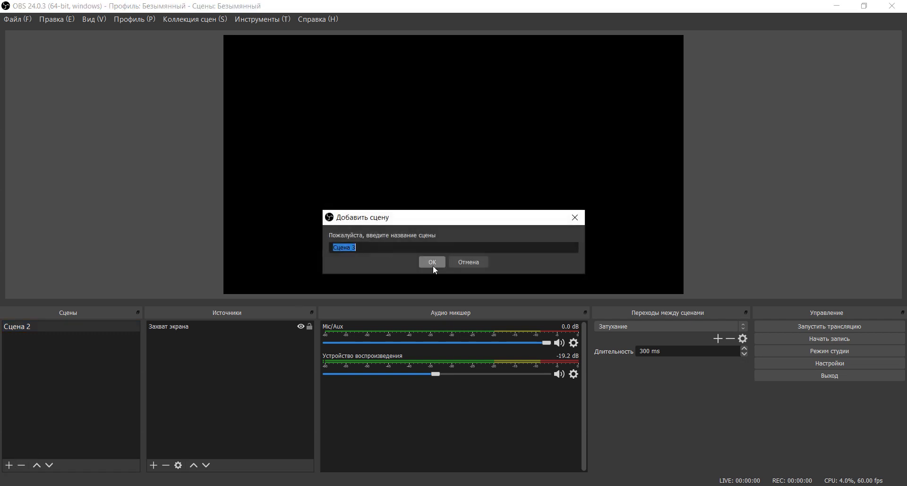
click(433, 263)
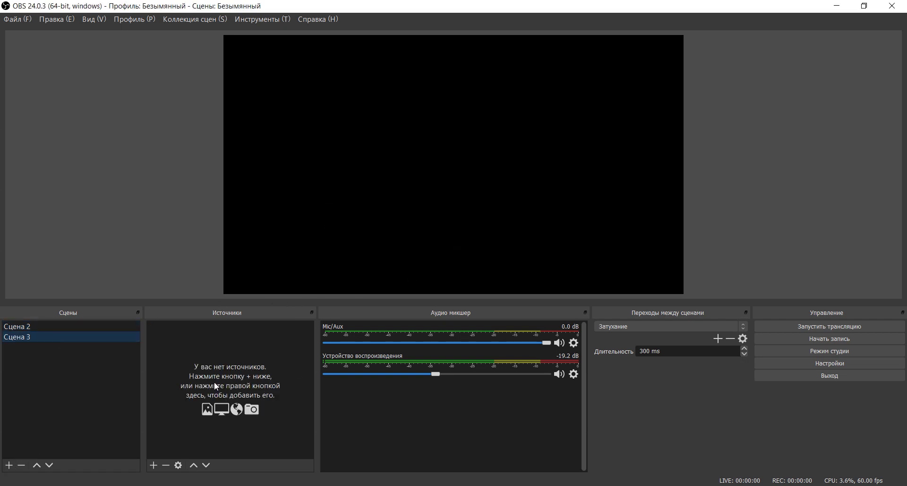
click(154, 464)
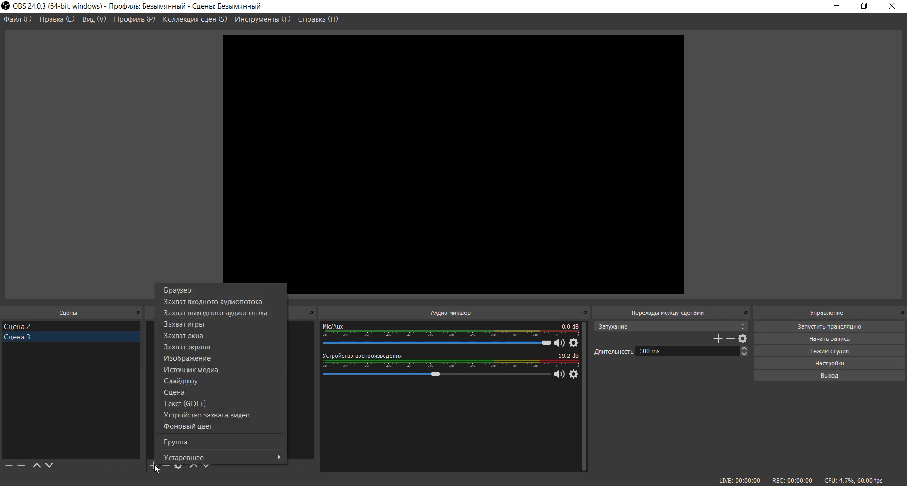
click(221, 416)
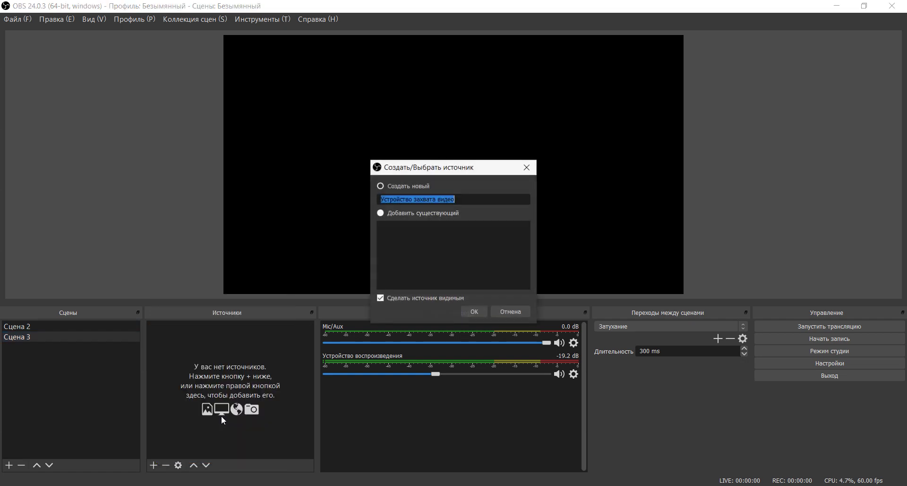
click(477, 313)
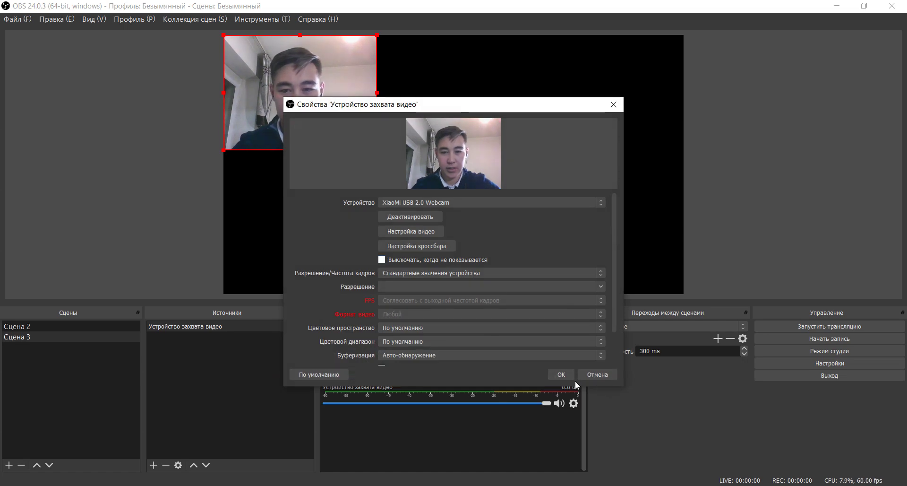
click(567, 375)
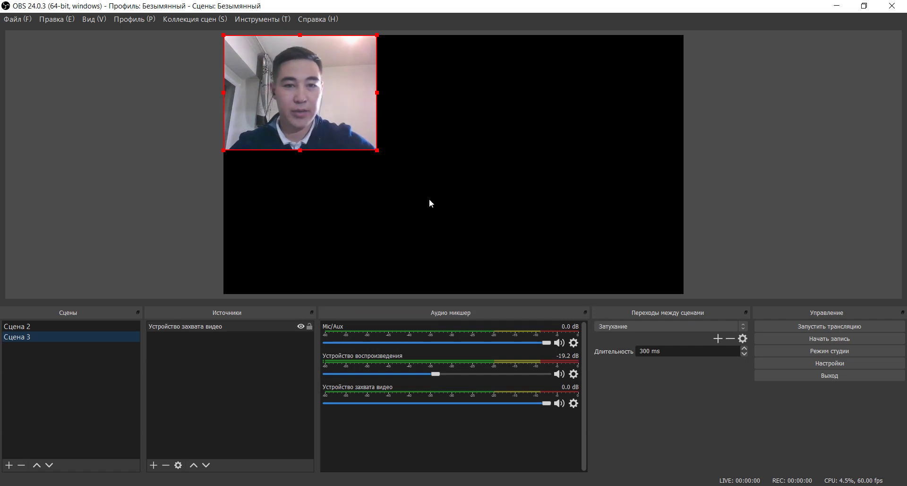
Step: Move the webcam into the canvas's bottom-right corner
drag(327, 134, 646, 277)
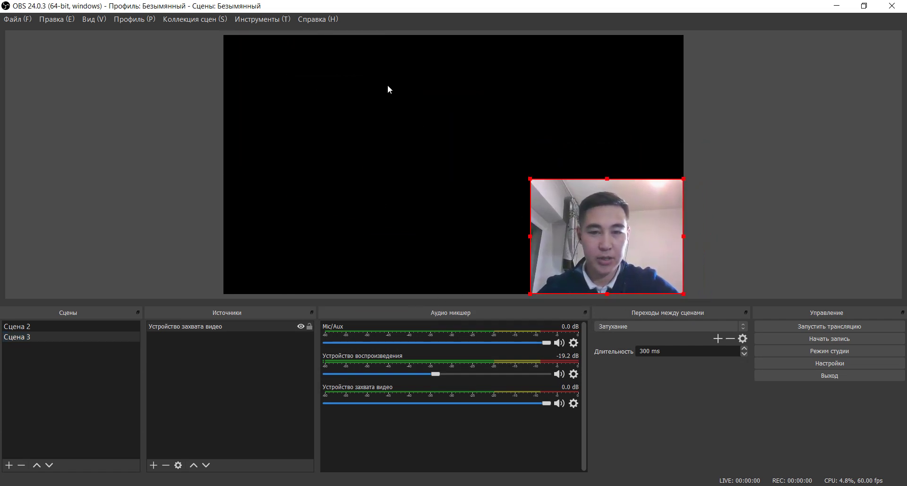
click(233, 341)
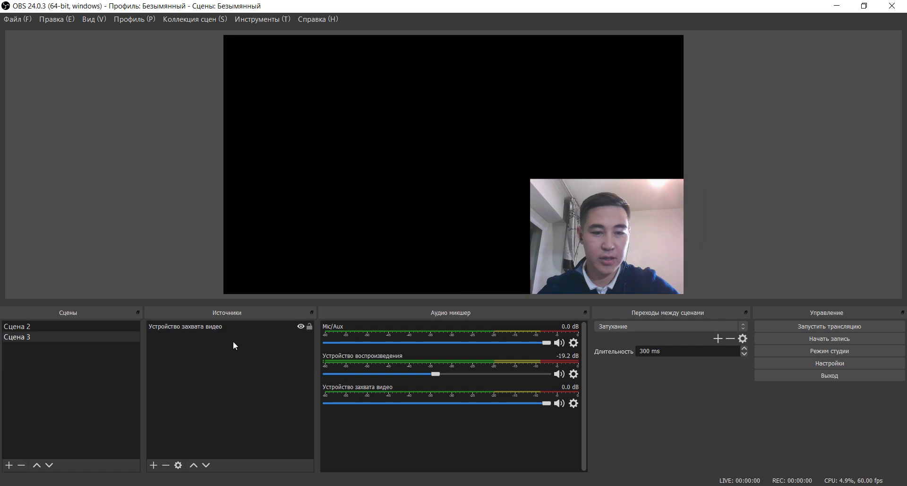
click(152, 464)
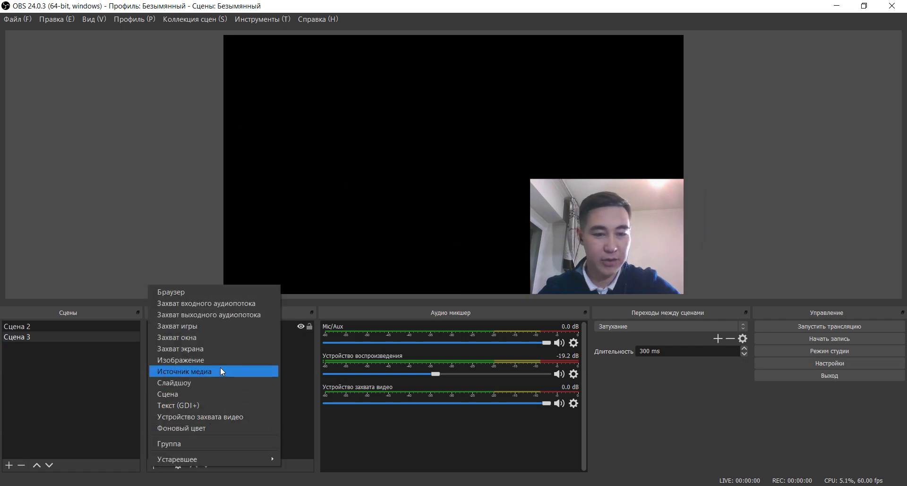
Step: Add the Захват экрана 2 screen capture source with default properties
click(208, 353)
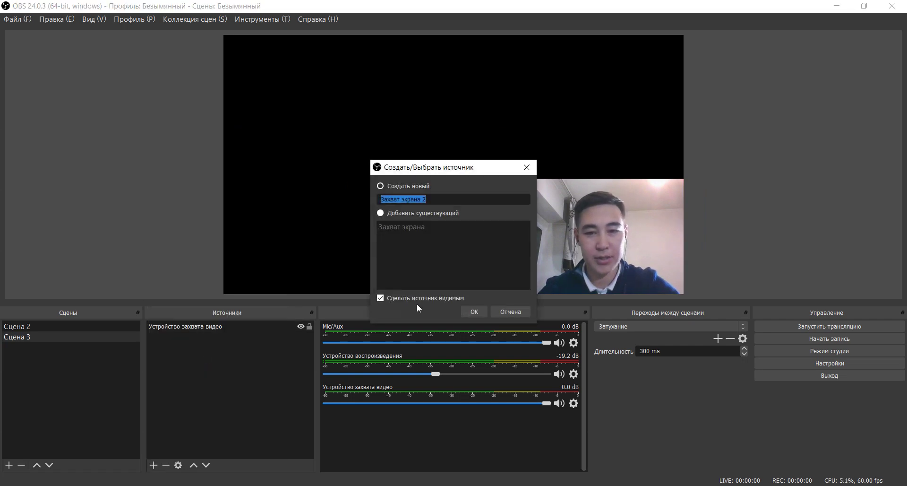
click(479, 308)
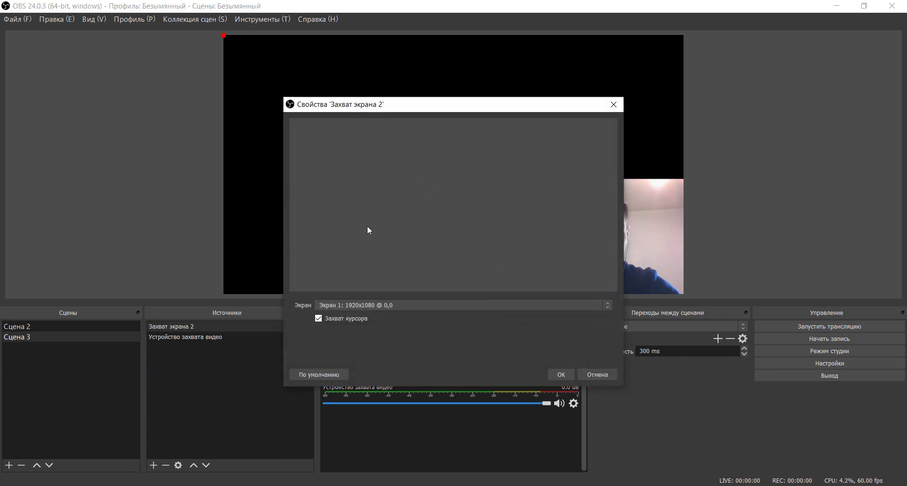
click(559, 374)
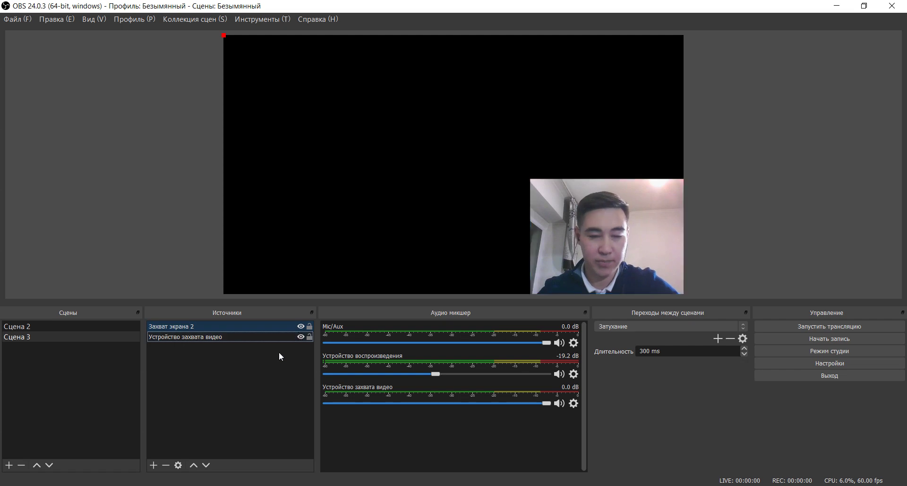
Step: Add an Изображение source showing Инженер Маркетолог/1.jpg as the banner
click(154, 465)
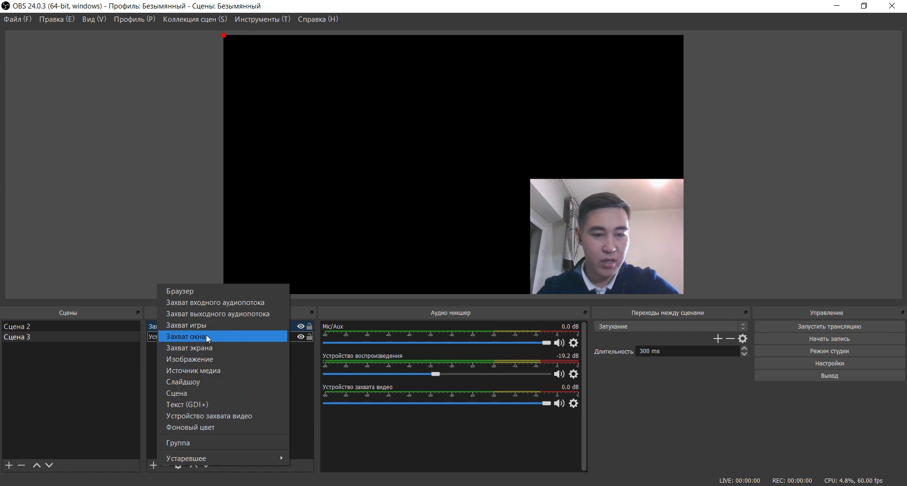
click(211, 359)
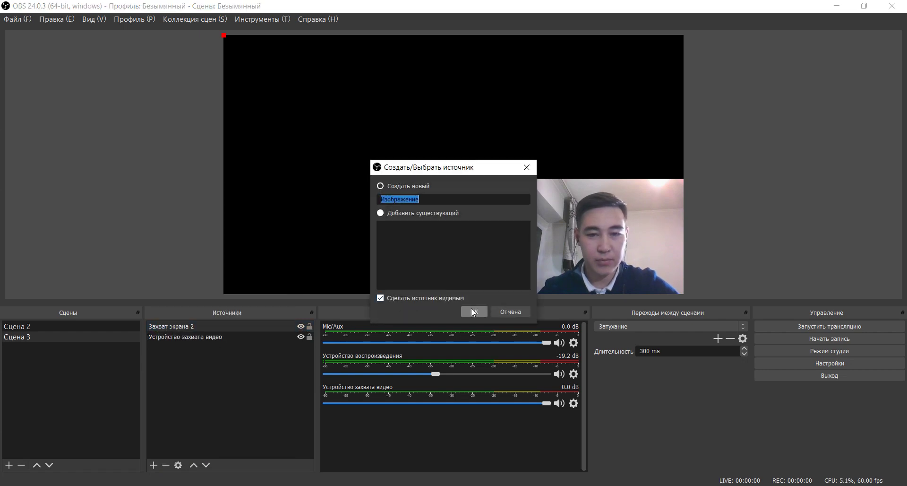
click(474, 311)
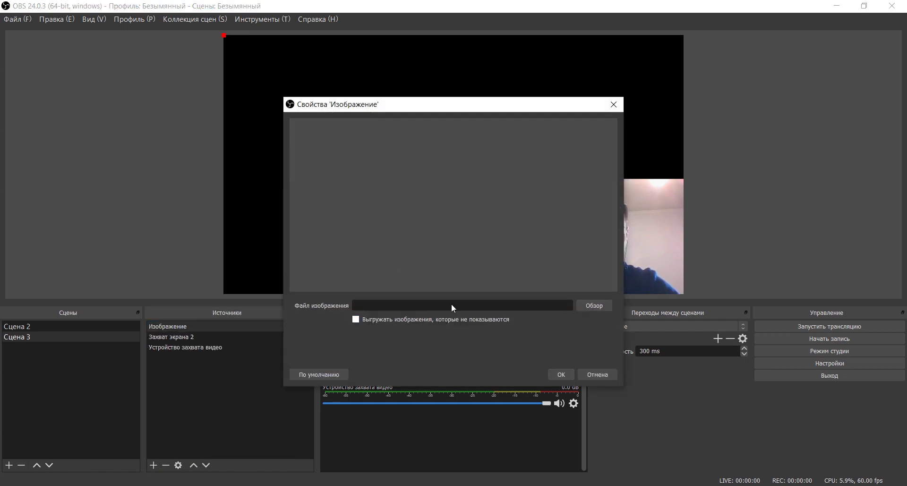
click(586, 305)
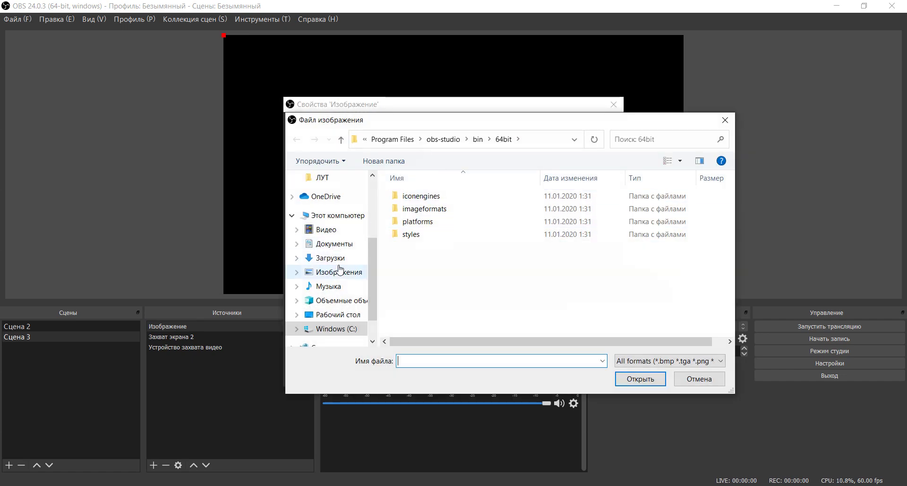
scroll(339, 268, down, 1)
scroll(339, 267, up, 3)
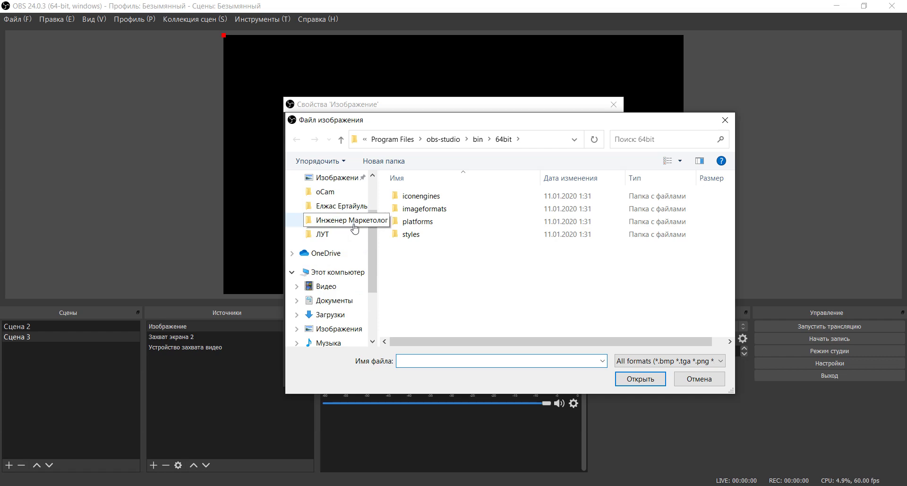
click(354, 224)
double_click(497, 225)
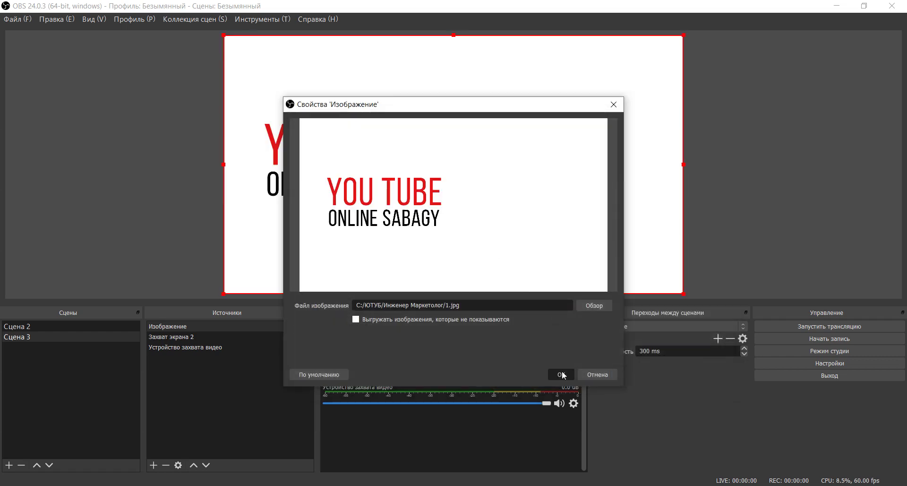
click(562, 373)
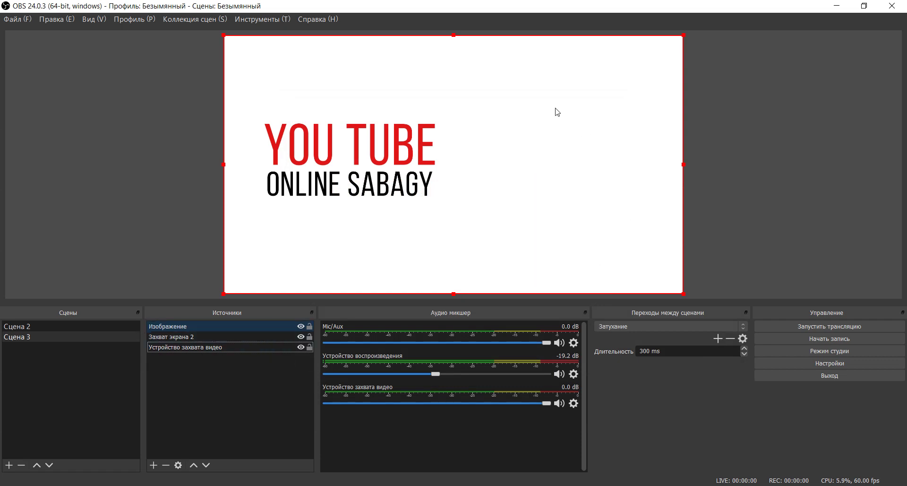
Step: Place Изображение beneath the webcam and enlarge the webcam over the canvas's right side
drag(287, 325, 273, 349)
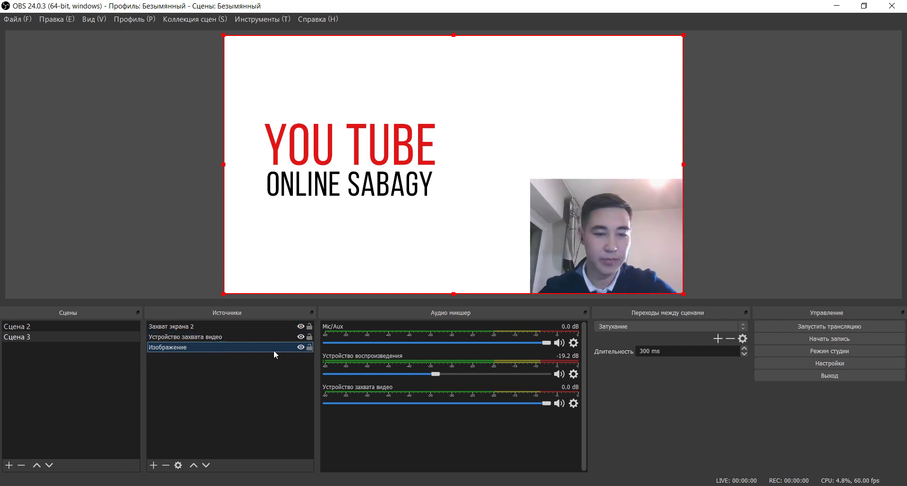
click(581, 214)
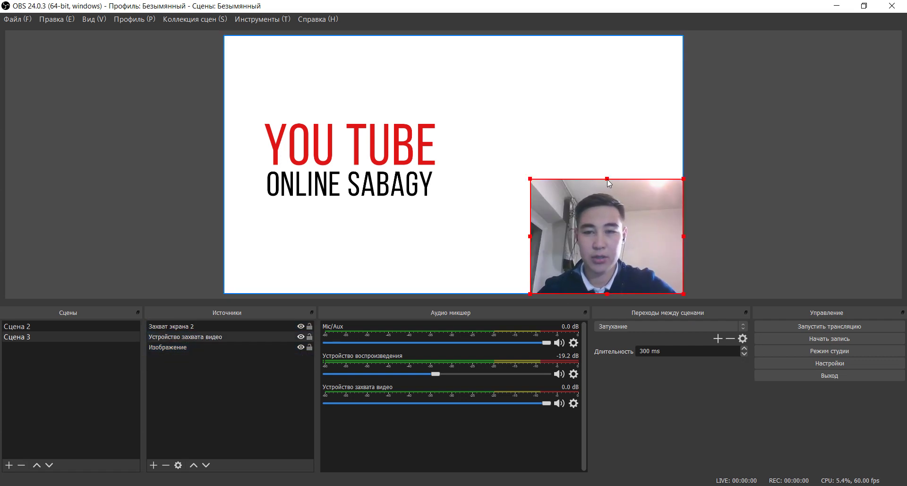
drag(608, 179, 551, 132)
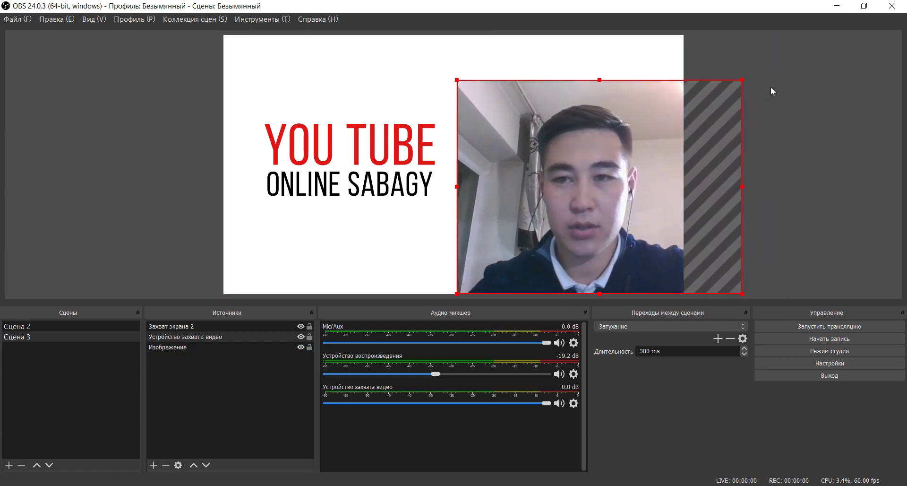
drag(742, 81, 793, 36)
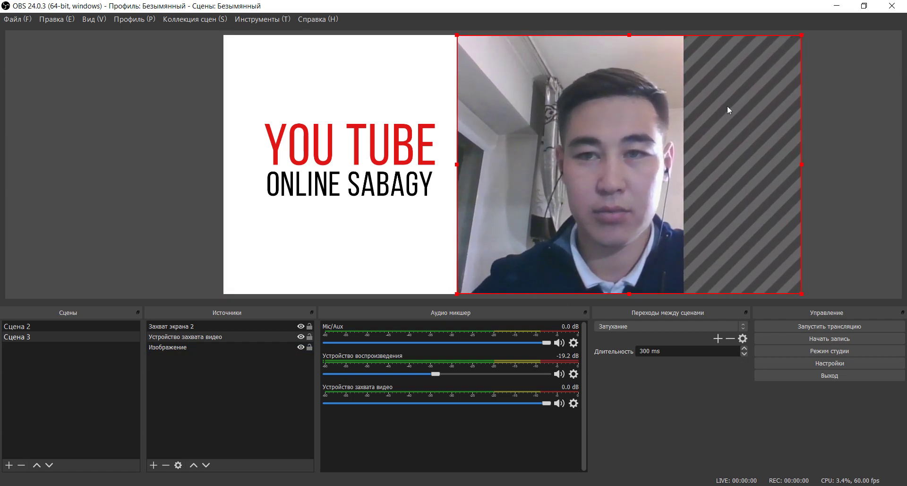
drag(728, 106, 716, 102)
click(863, 124)
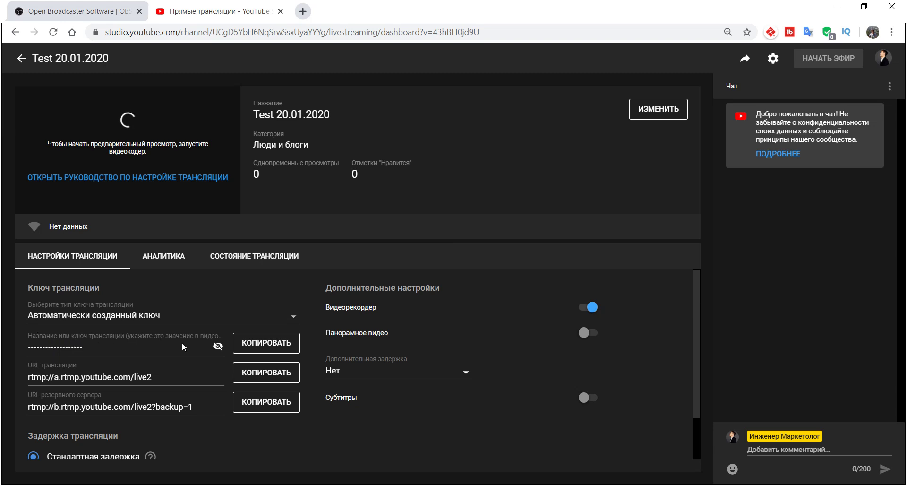
Step: Reveal and copy the Test 20.01.2020 stream key, then return to OBS Studio
click(269, 351)
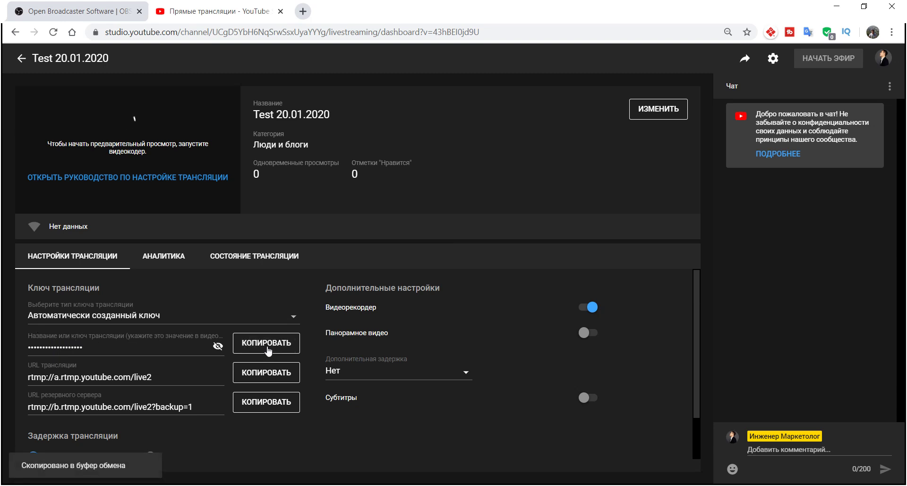
click(218, 346)
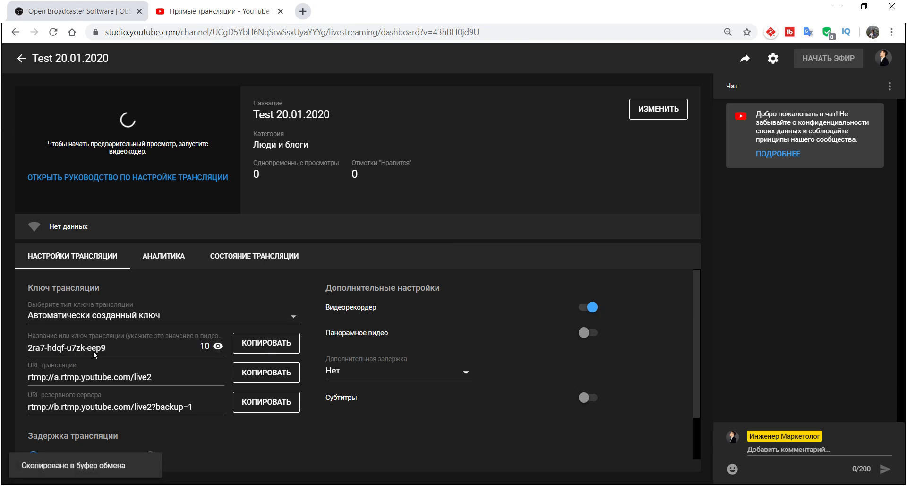
click(273, 352)
click(251, 485)
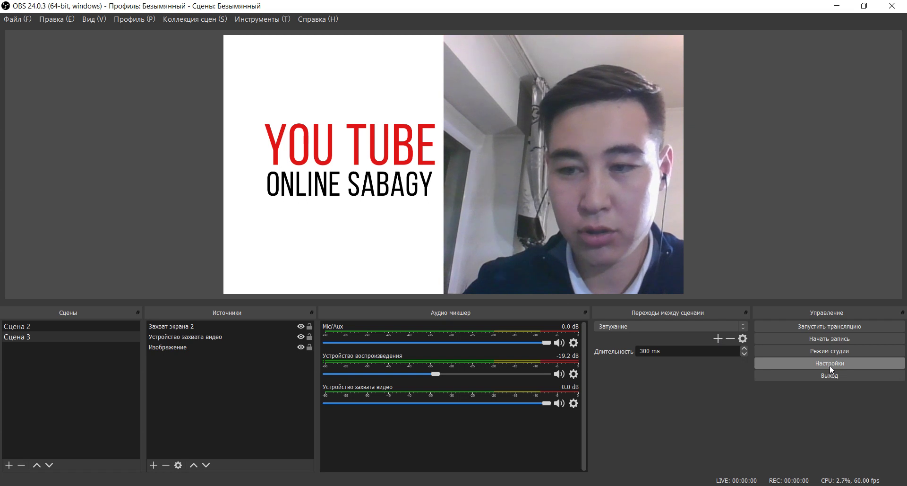
Step: In Вещание settings, keep YouTube and choose the Backup YouTube ingest server
click(18, 21)
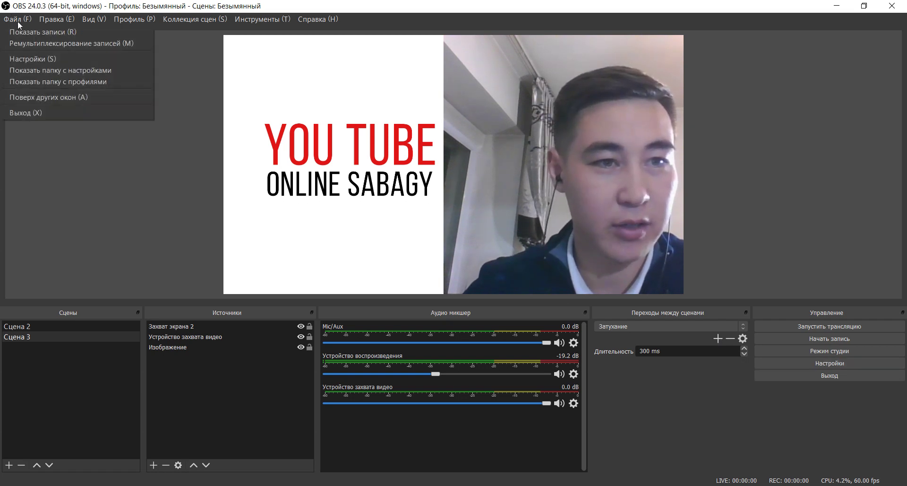
click(45, 58)
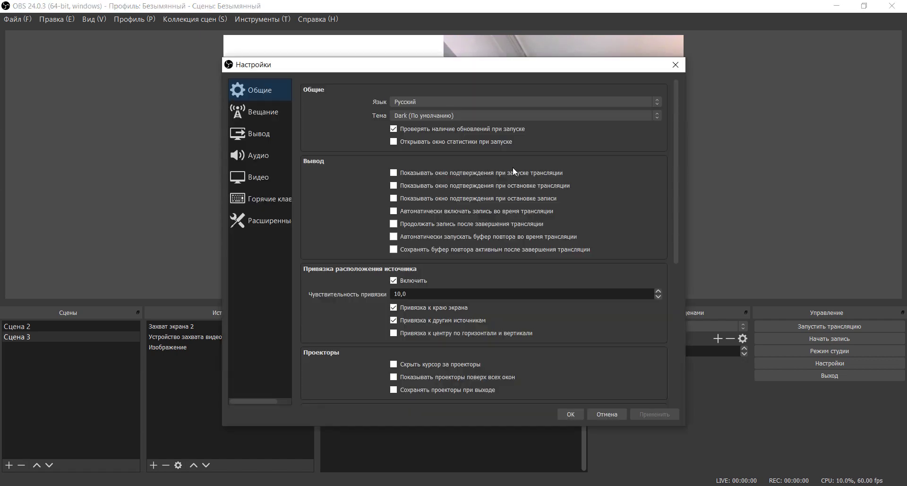
click(259, 118)
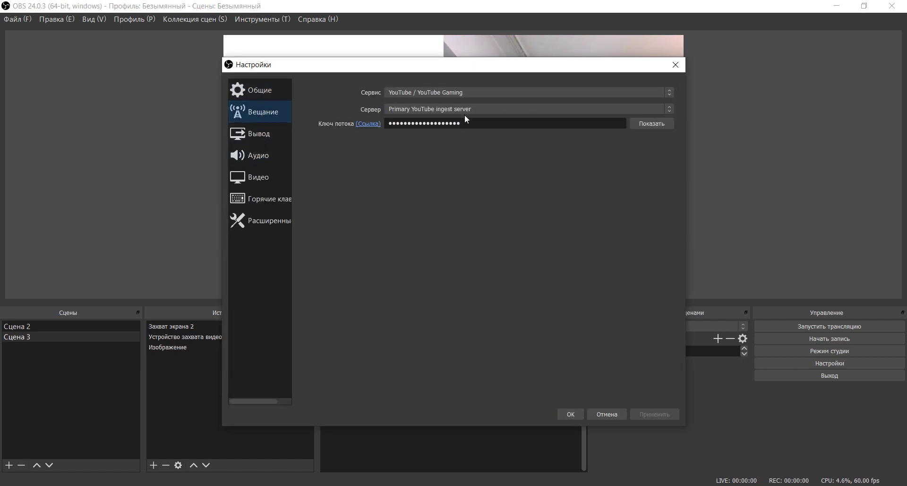
click(442, 110)
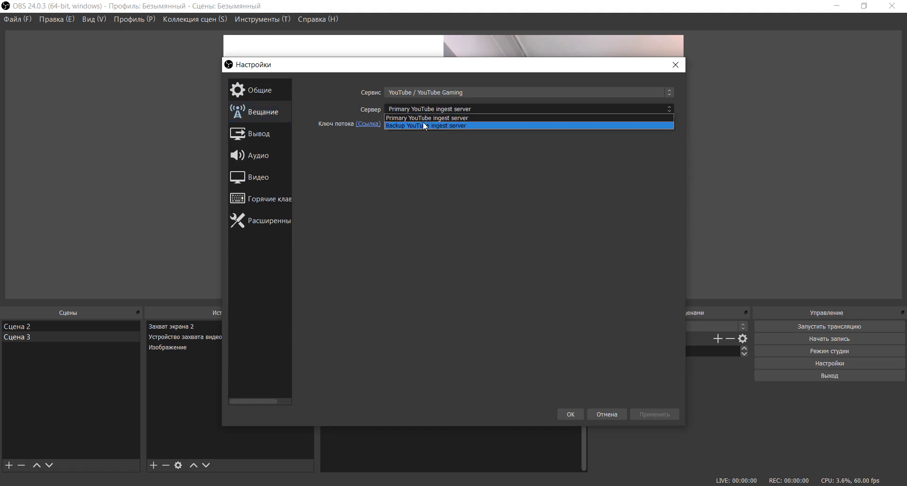
click(443, 91)
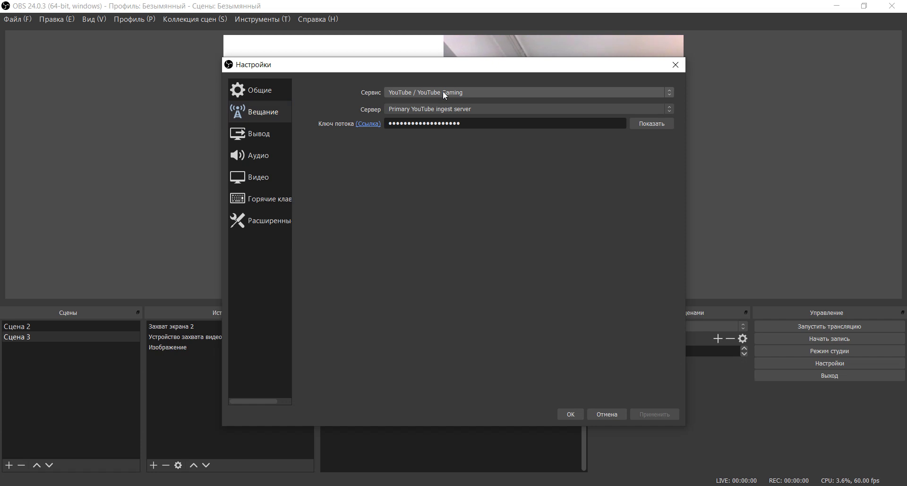
click(443, 91)
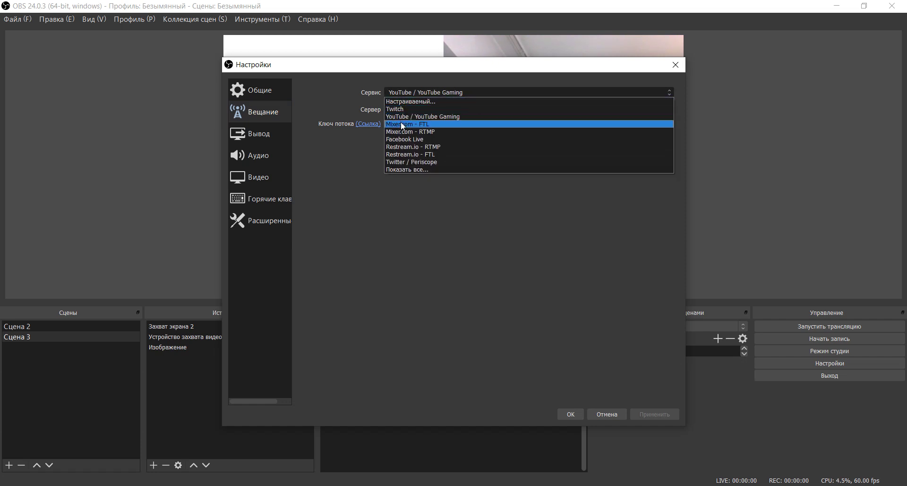
click(415, 116)
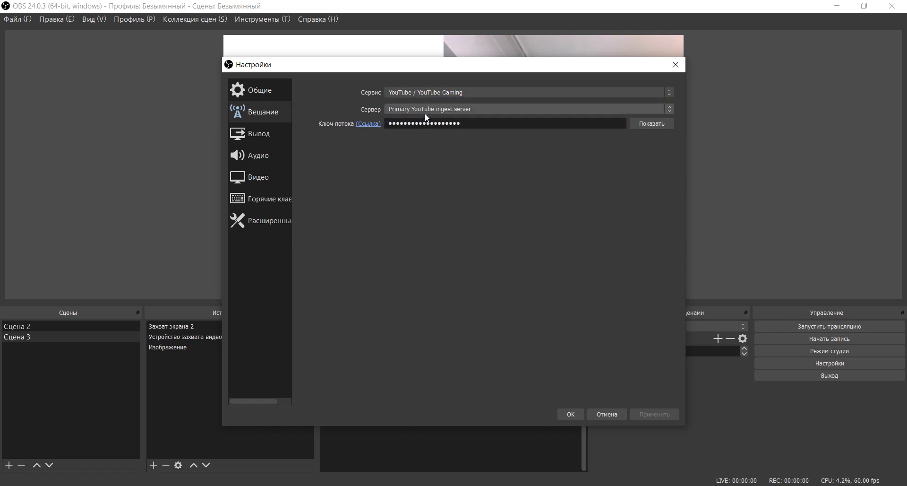
click(429, 109)
click(425, 125)
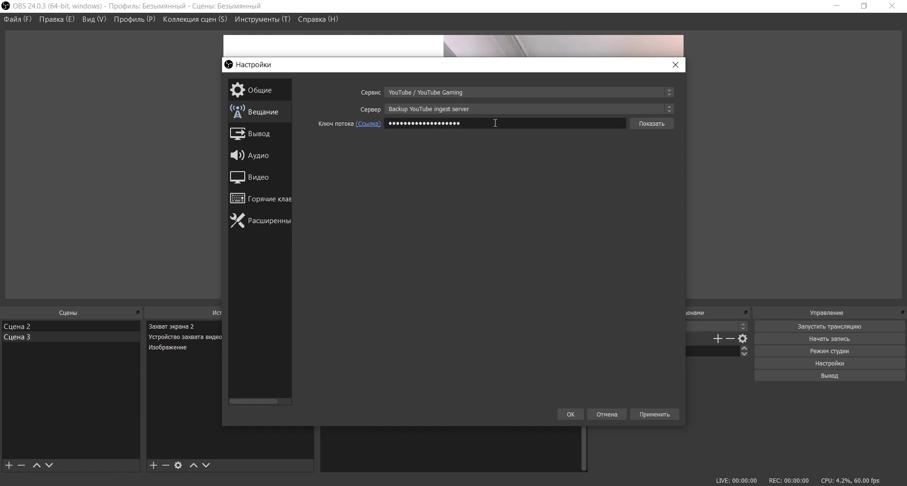
Step: Replace the old stream key with the new one, then apply and close settings
click(645, 125)
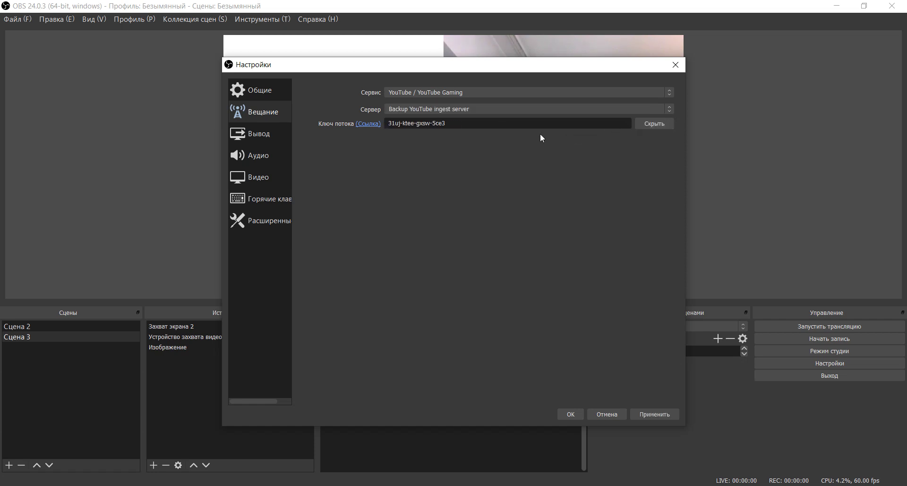
drag(458, 123, 303, 119)
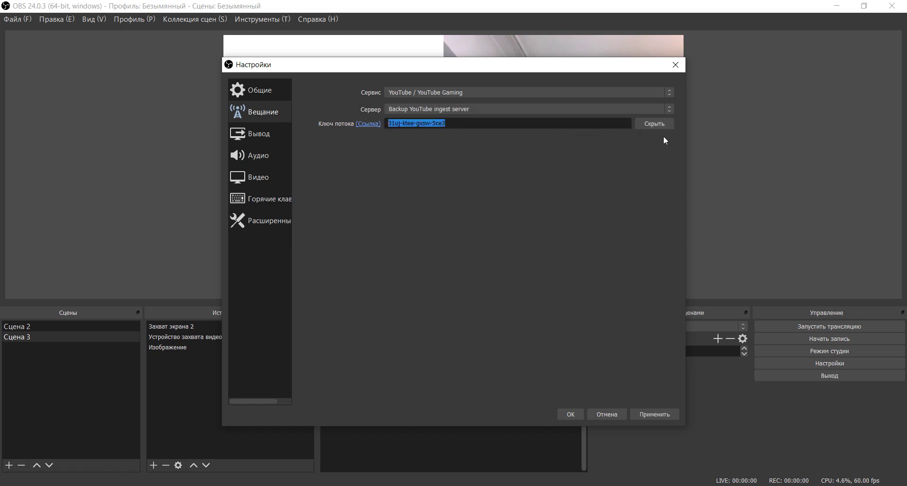
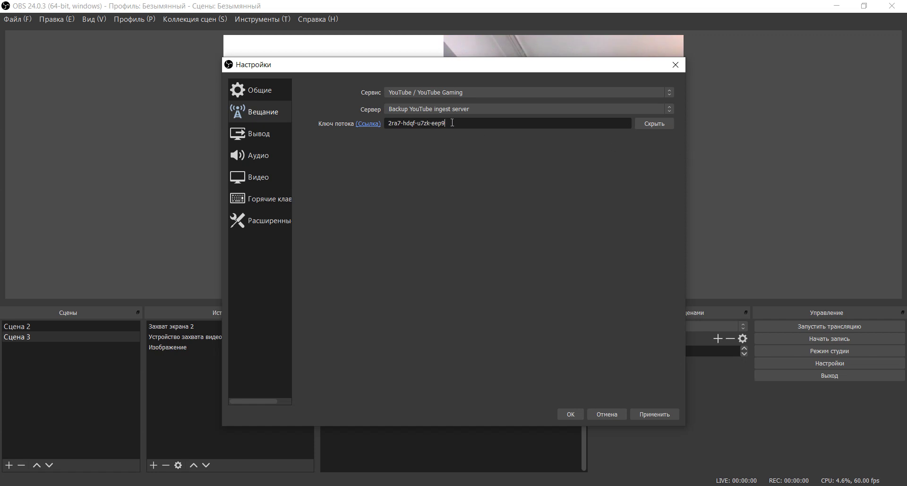
click(650, 414)
click(570, 414)
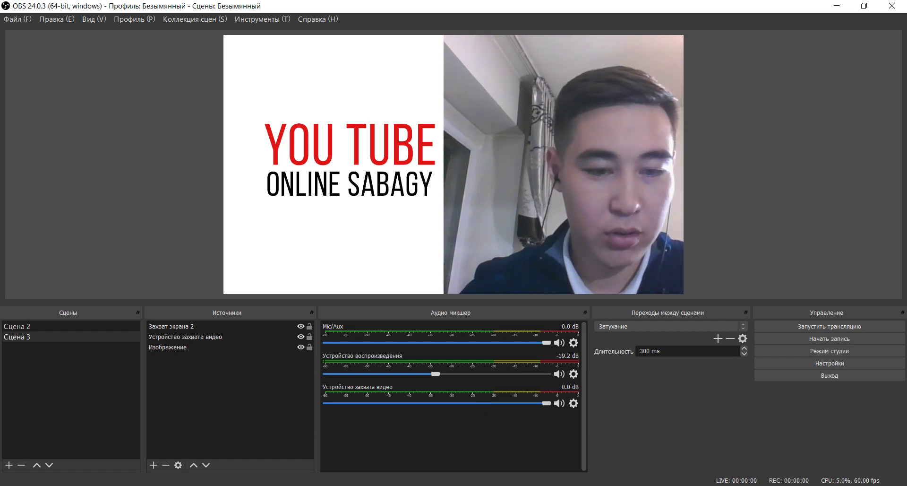
Step: Start the OBS stream to YouTube and return to the YouTube Studio live dashboard
key(alt+Tab)
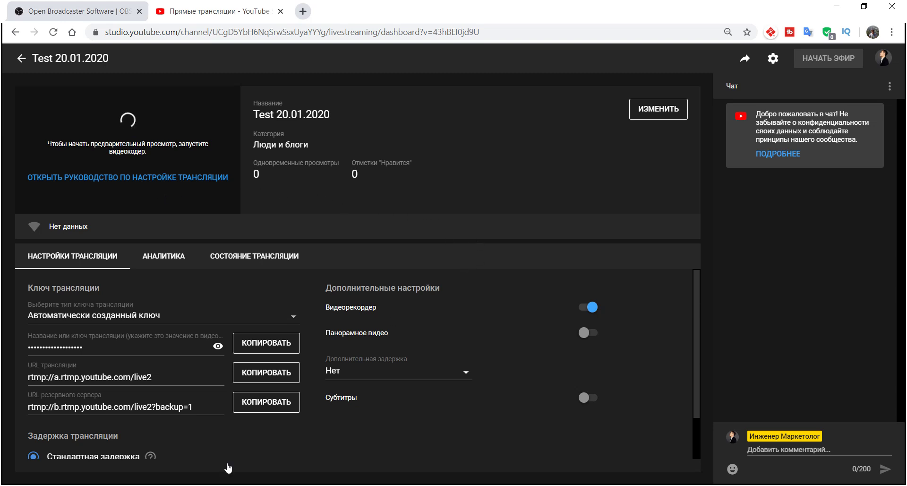
key(alt+Tab)
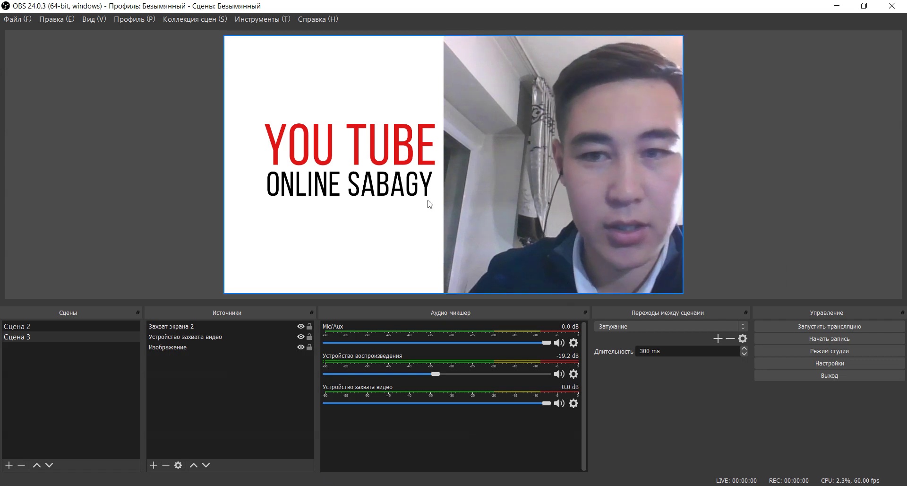
click(805, 328)
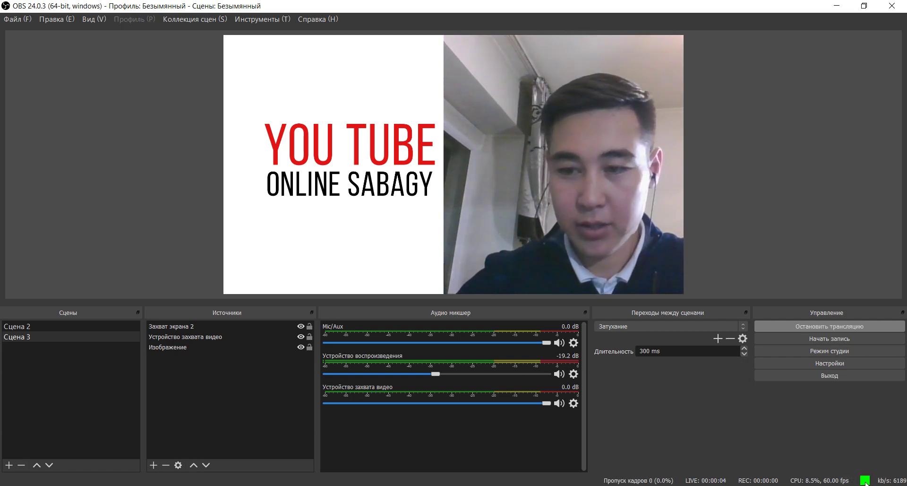
key(alt+Tab)
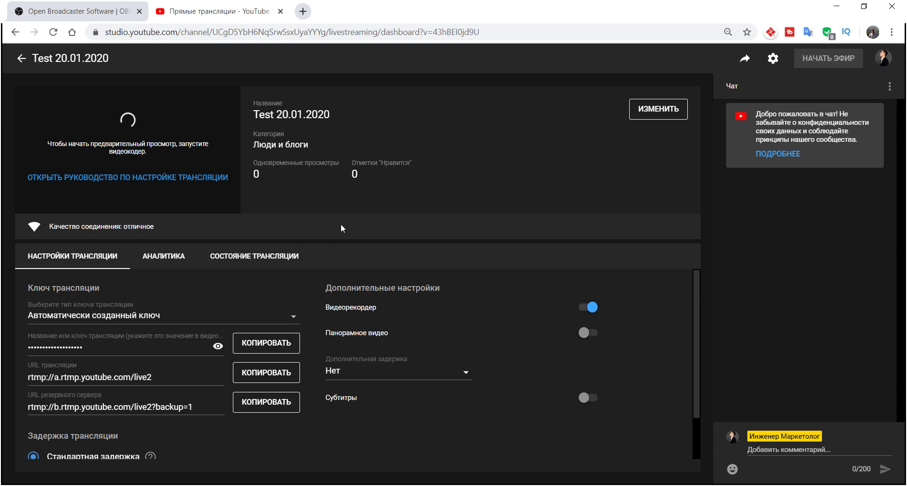
Step: Reload the Test 20.01.2020 dashboard, check stream health, then go on air with НАЧАТЬ ЭФИР
click(53, 33)
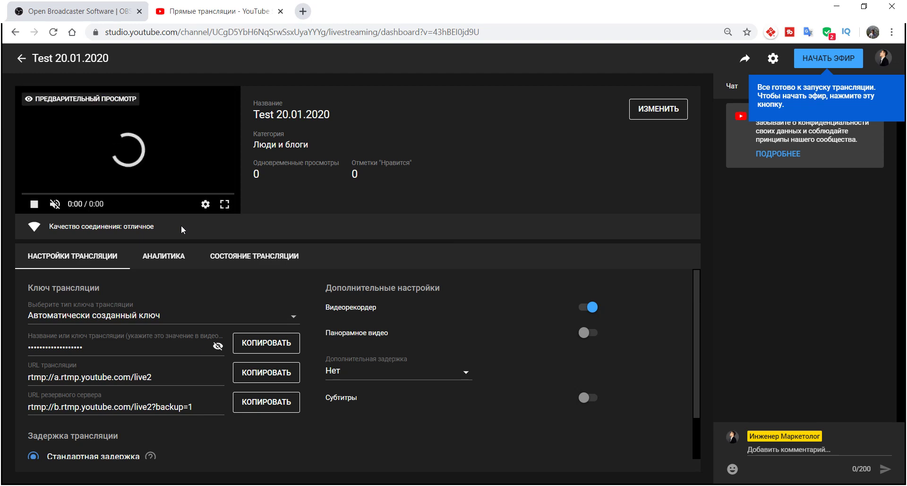
click(243, 260)
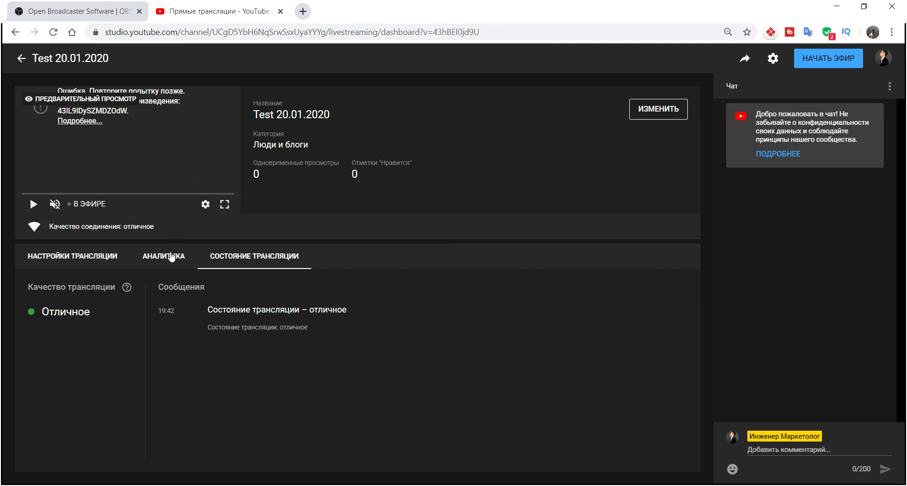
click(172, 257)
click(66, 259)
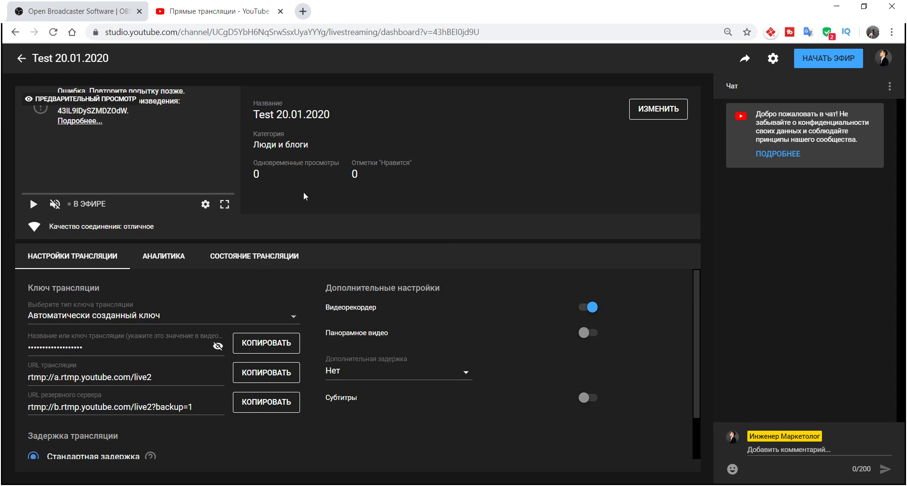
click(52, 33)
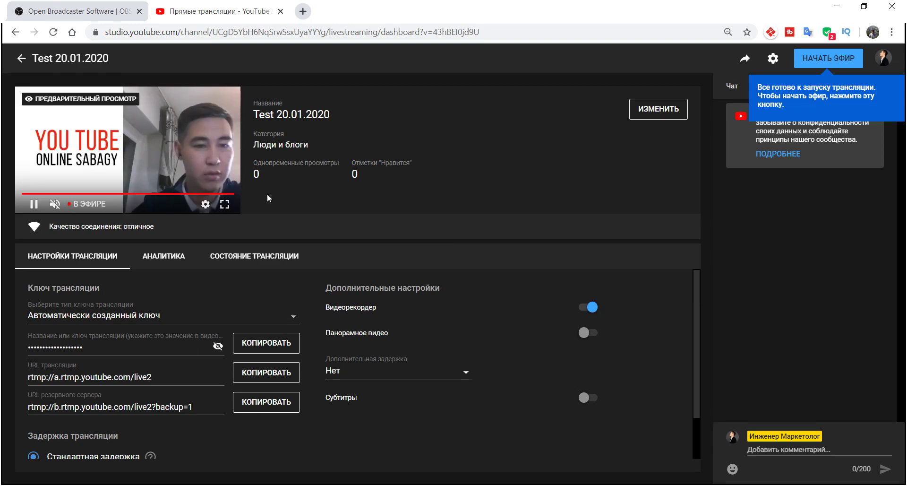
click(827, 61)
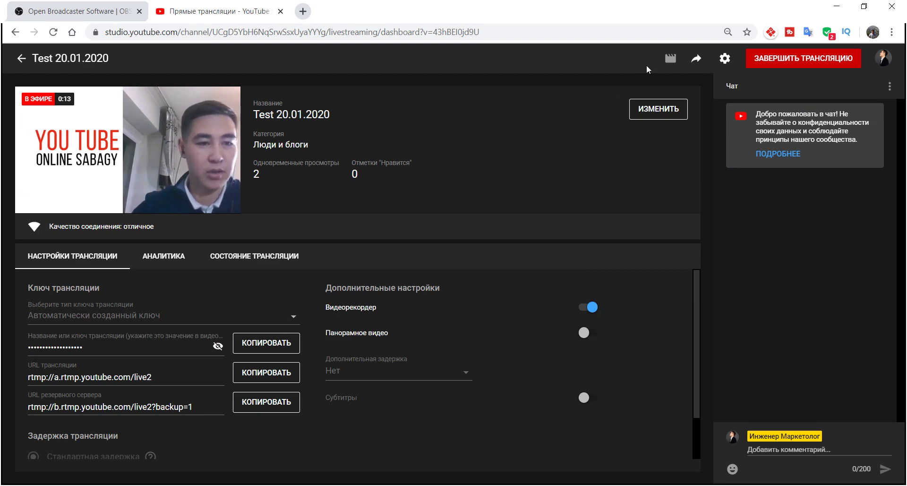
Step: Copy the broadcast's share link and open it in a new Chrome tab
click(698, 62)
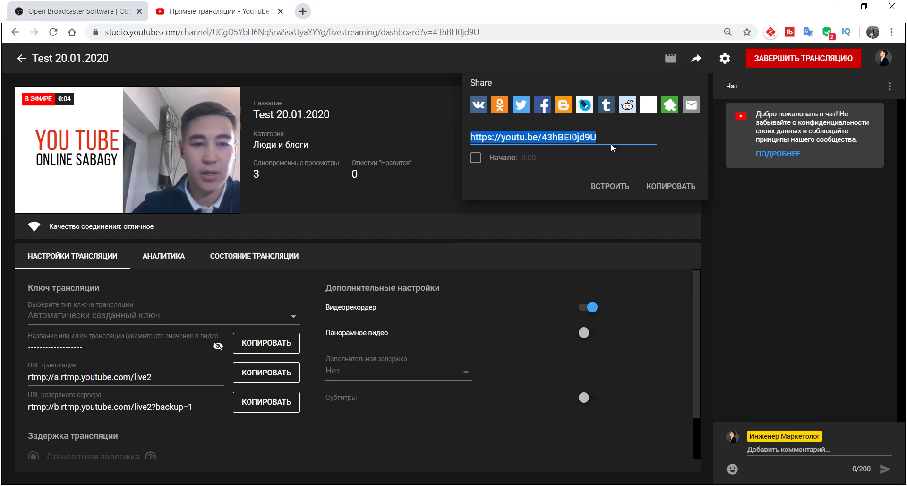
click(657, 187)
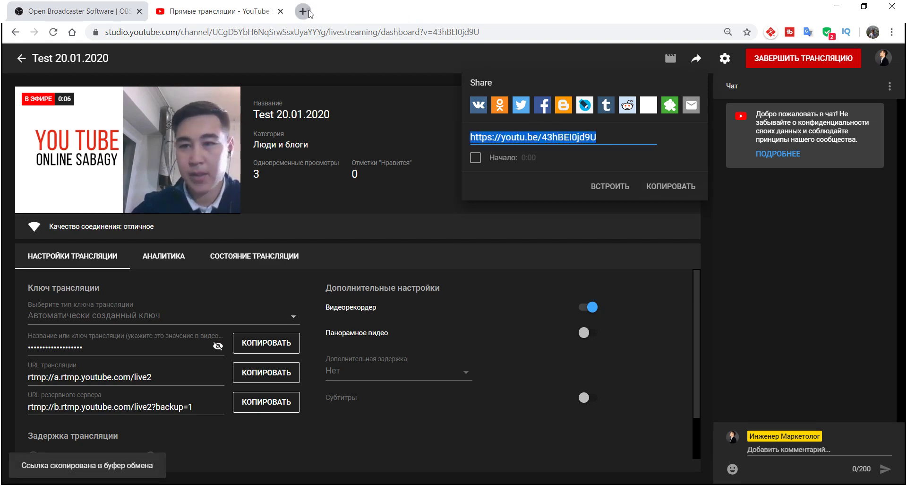
click(303, 11)
key(ctrl+v)
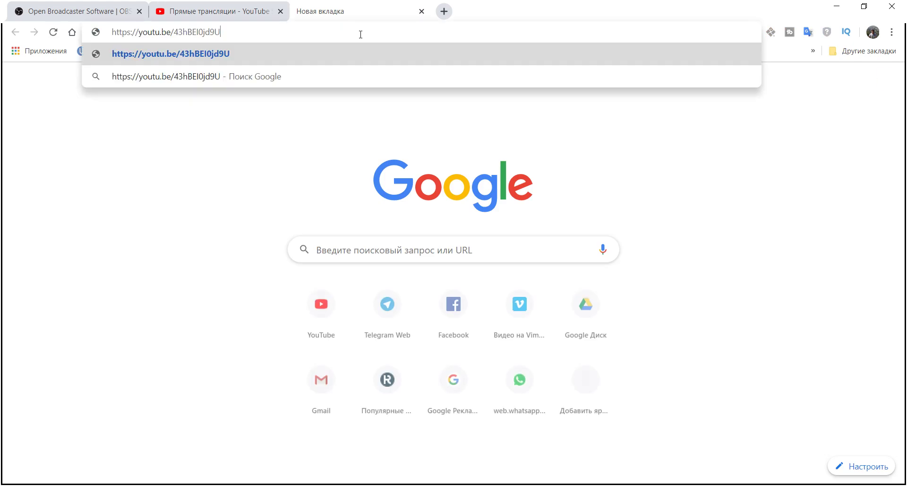
key(Return)
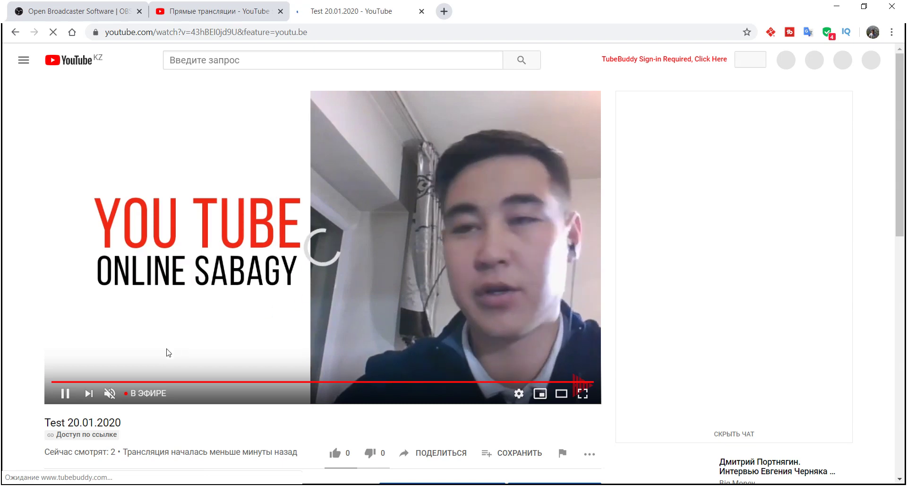
Step: Pause and seek the live playback, then send the chat message 'bjkfndxm;l;l'
click(150, 363)
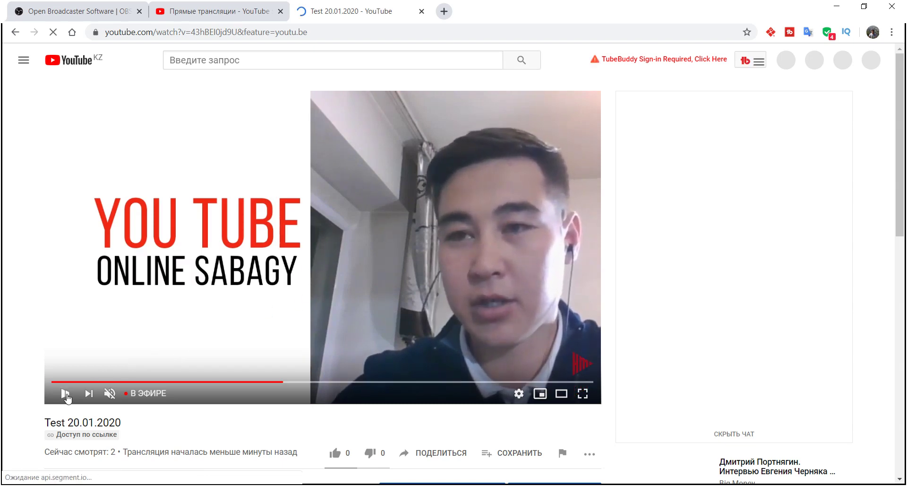
click(528, 382)
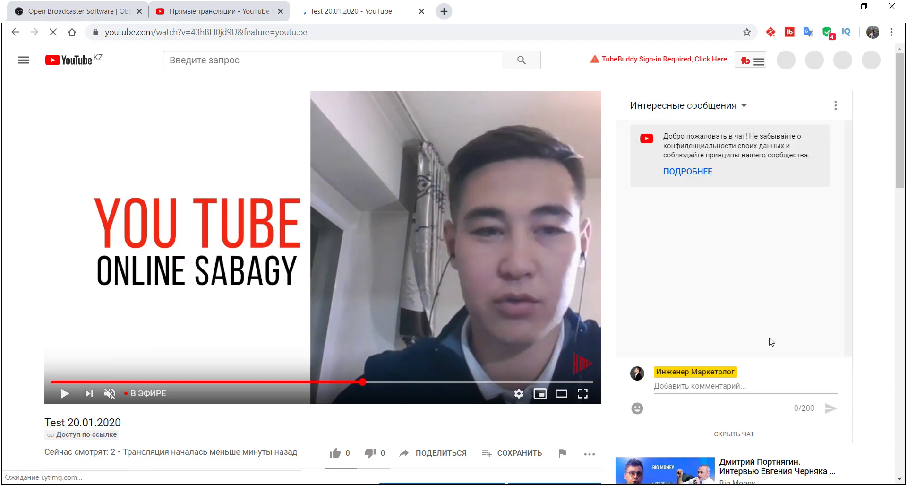
click(752, 386)
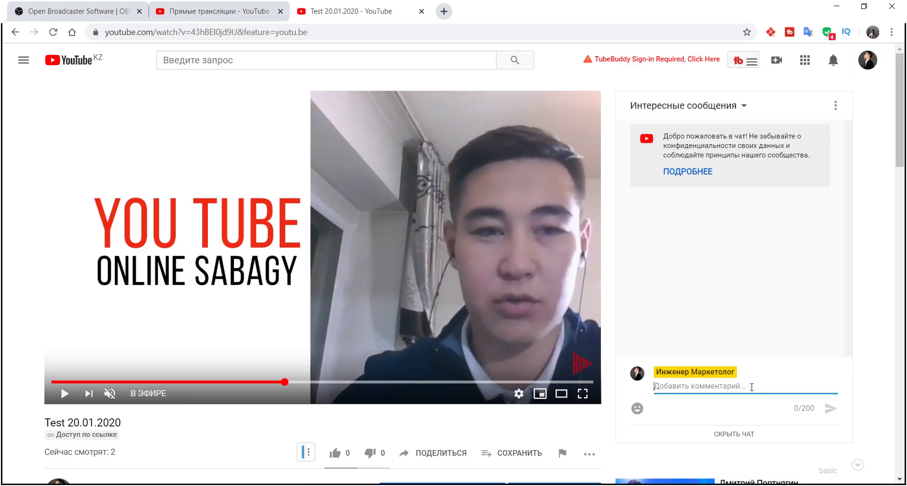
text(bjkfndxm;l;l)
key(Return)
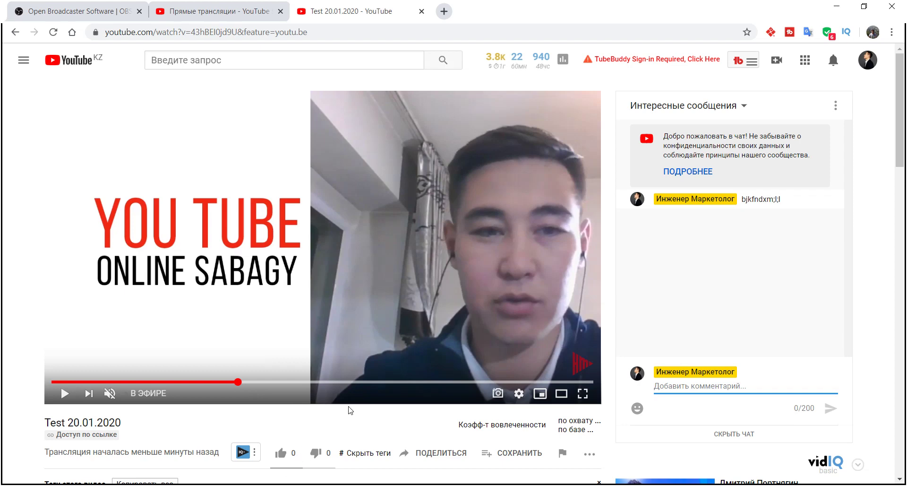
Step: Play the stream at the live point with sound on, then pause it and return to OBS
click(76, 394)
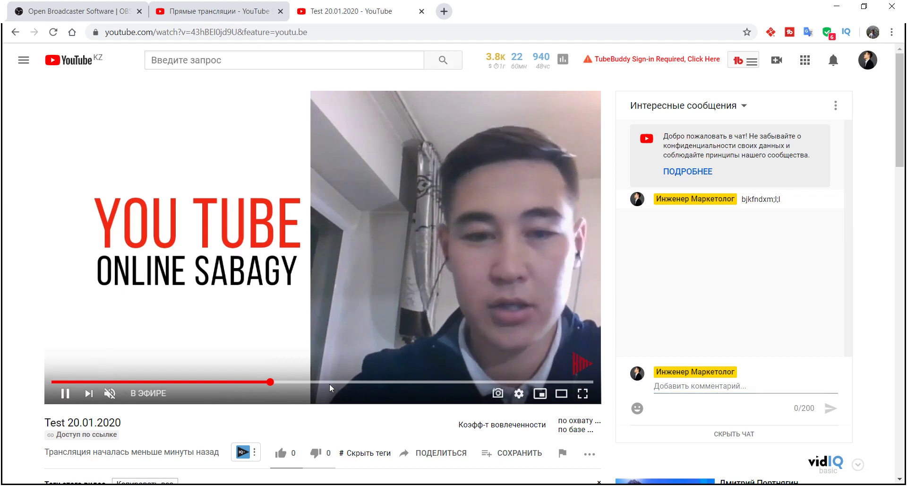
click(558, 382)
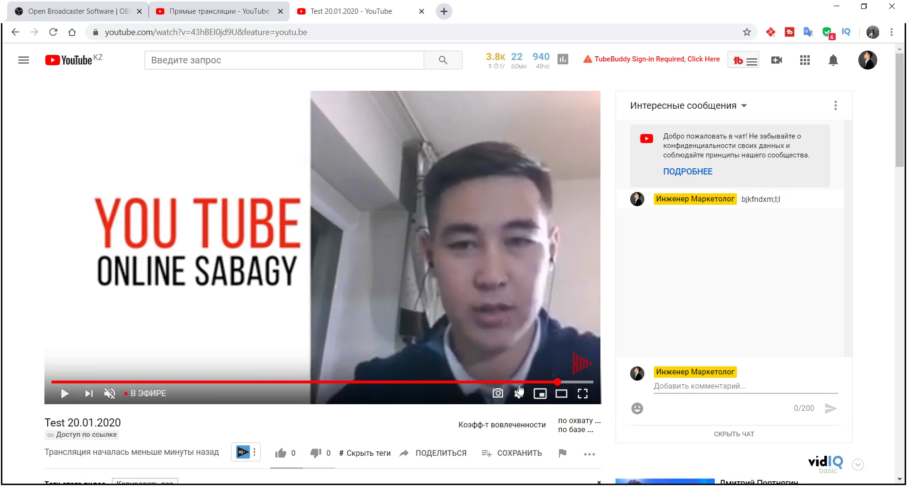
click(109, 393)
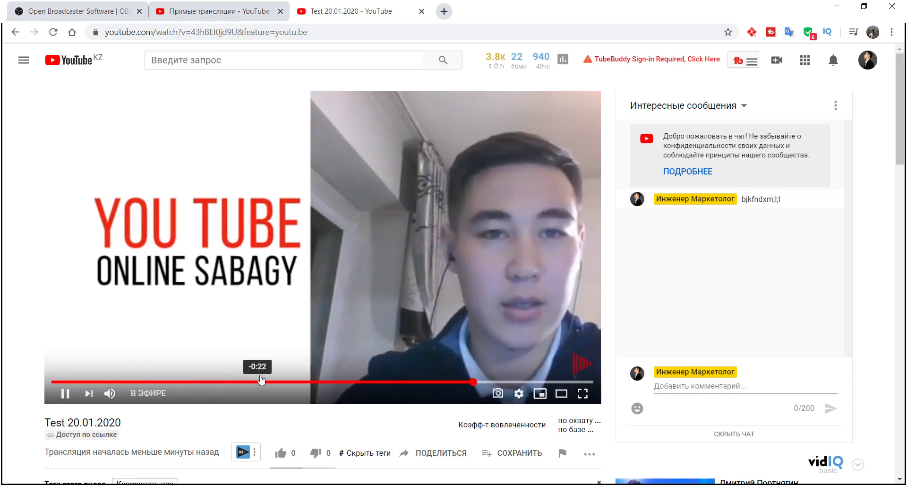
click(293, 349)
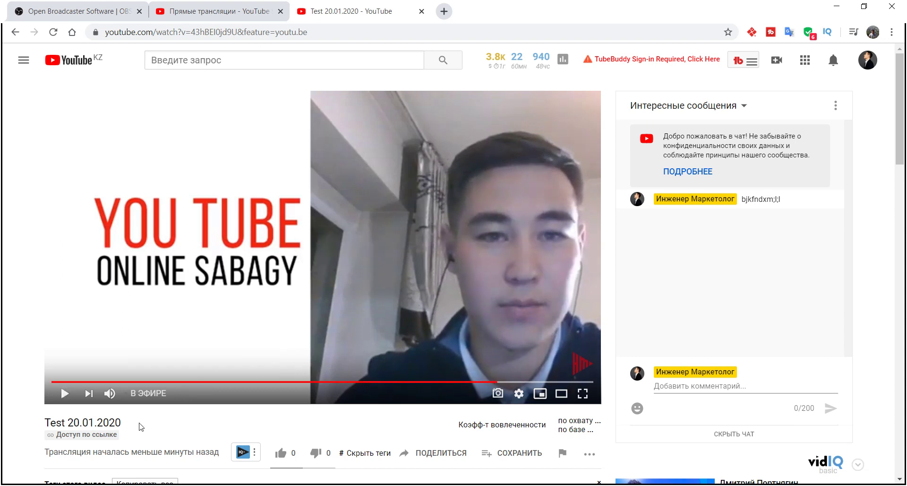
key(alt+Tab)
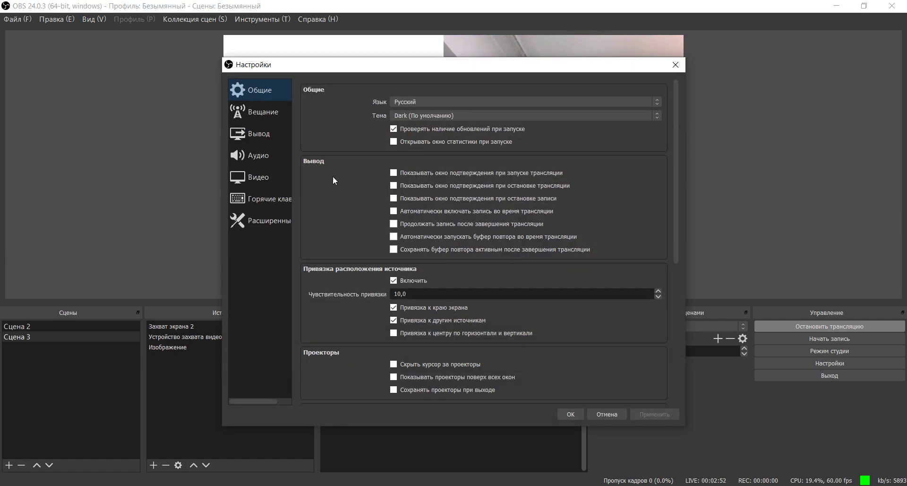
Step: Set Mic/Aux audio to Микрофон (Realtek High Definition Audio), then apply and close settings
click(268, 158)
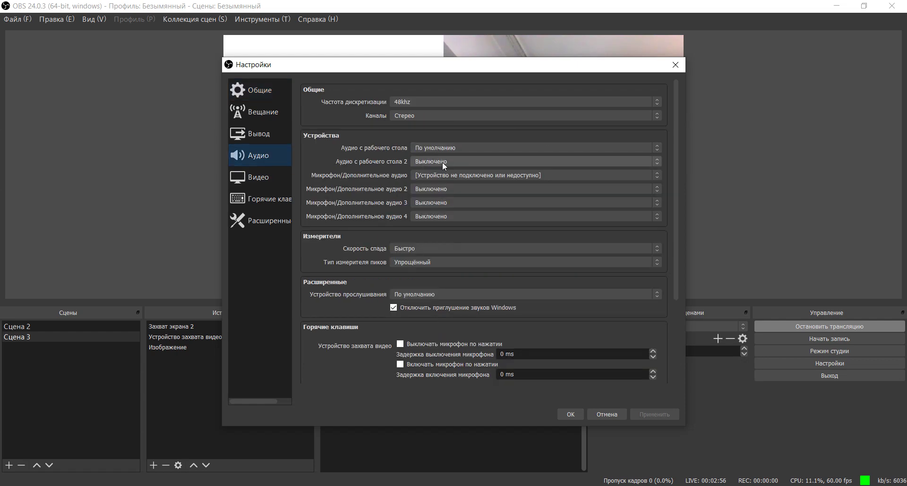
click(433, 175)
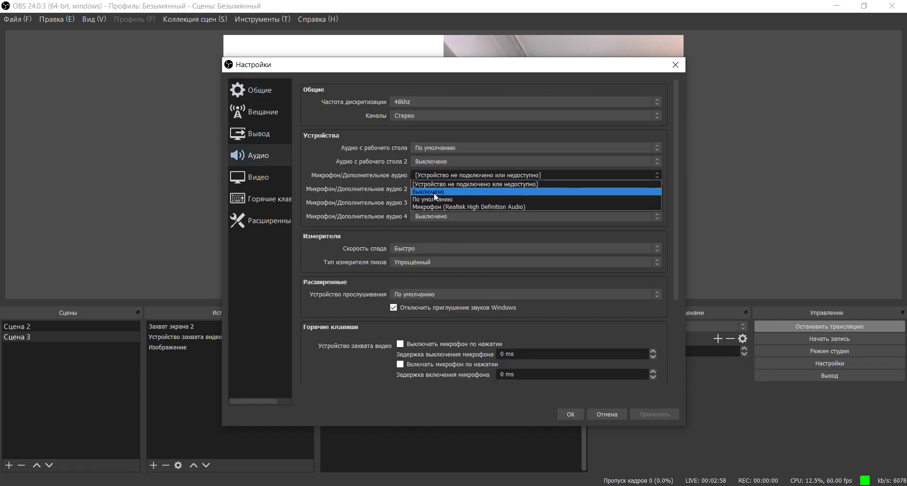
click(461, 207)
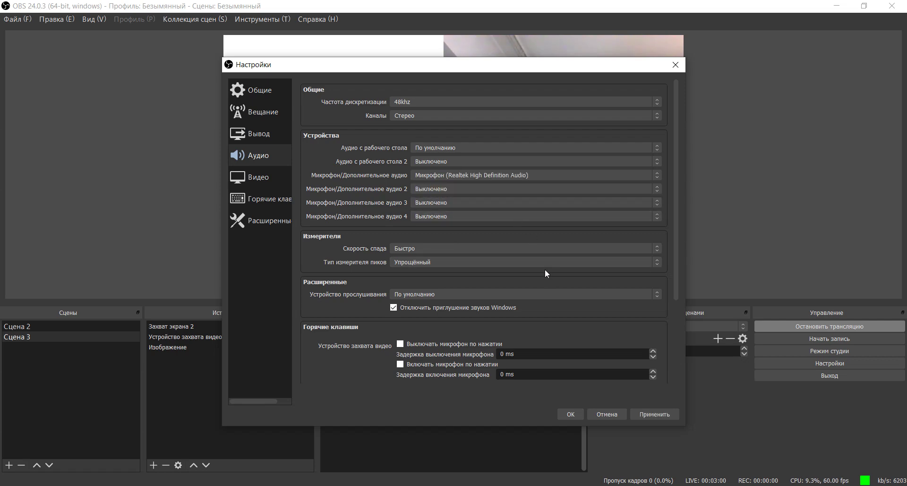
click(662, 418)
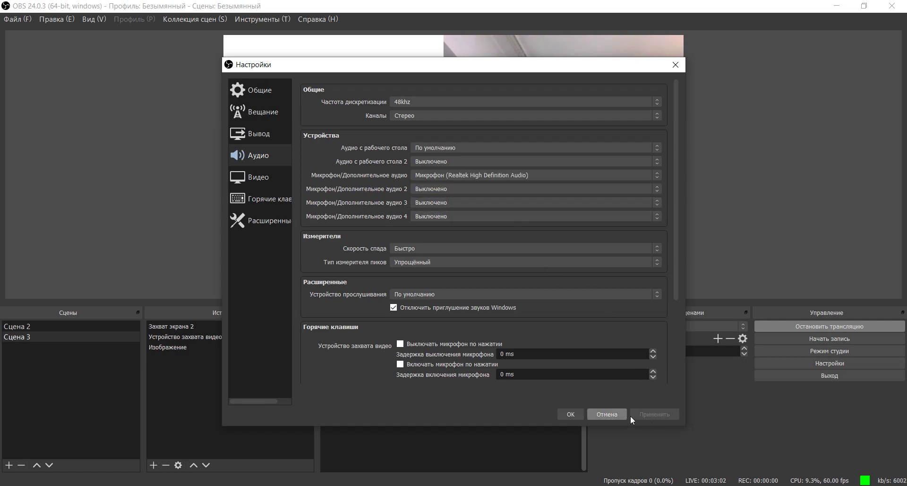
click(559, 413)
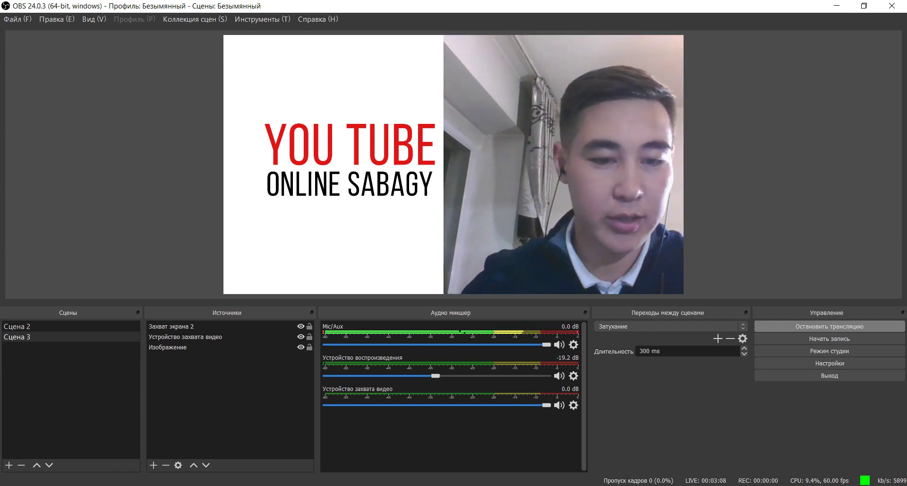
Step: On the watch page, jump to live, resume playback and mute the player
key(alt+Tab)
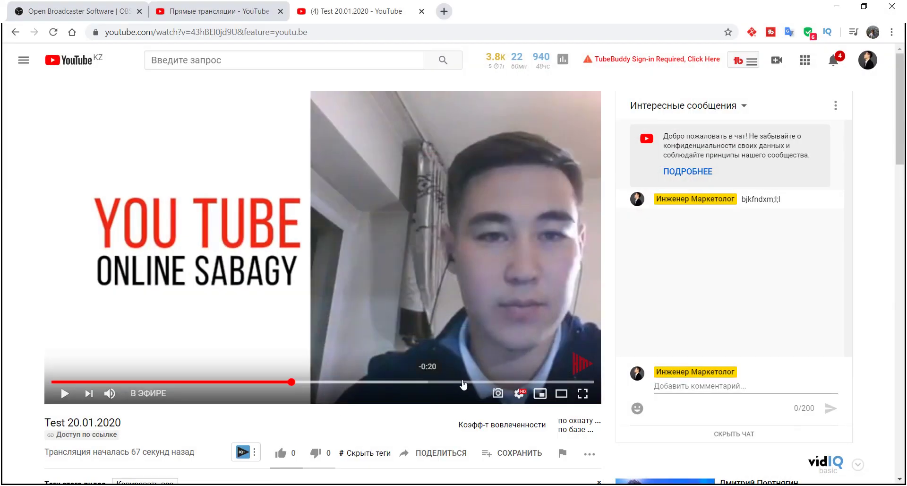
click(557, 382)
mouse_move(582, 364)
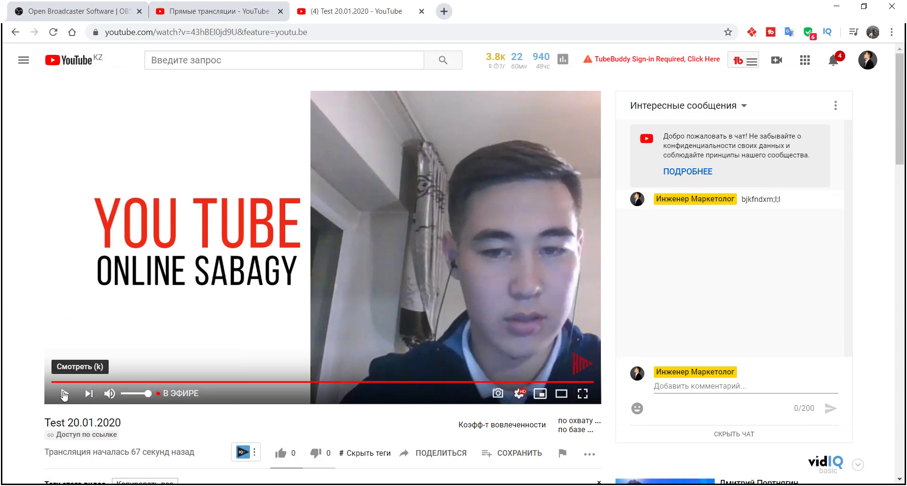
click(64, 394)
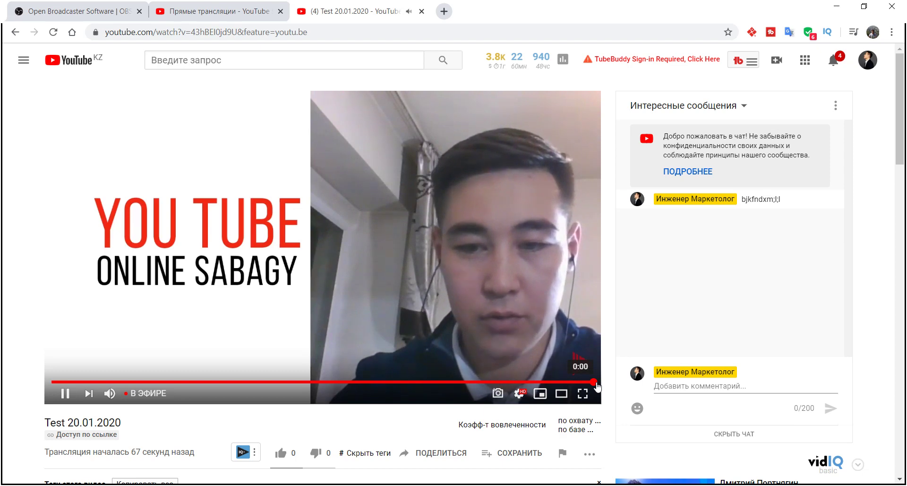
mouse_move(577, 366)
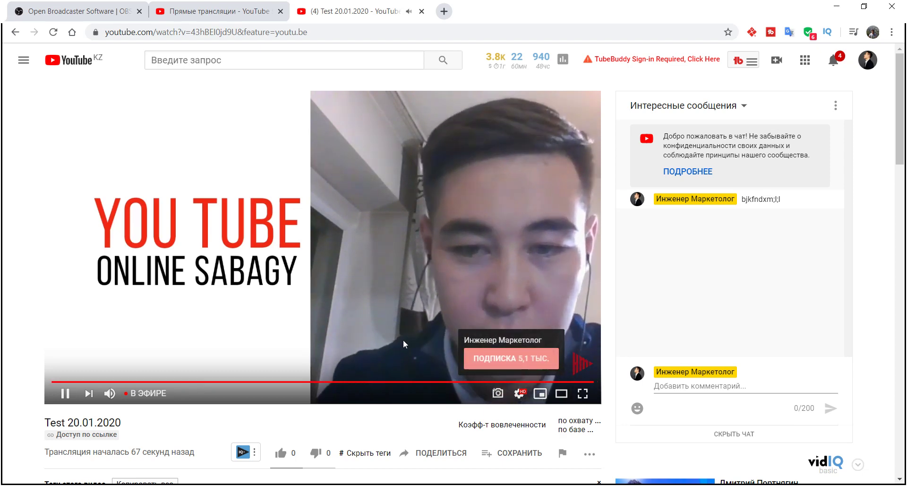
click(107, 392)
mouse_move(248, 485)
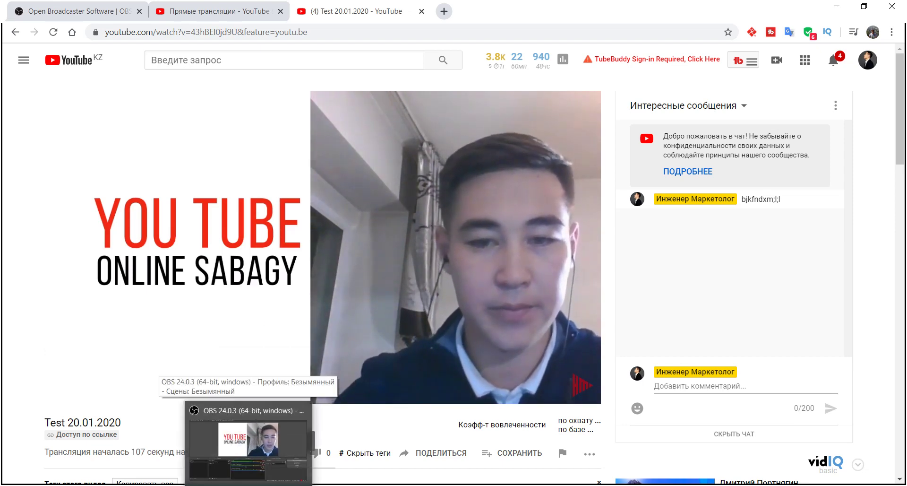
Step: End the Test 20.01.2020 broadcast with ЗАВЕРШИТЬ ТРАНСЛЯЦИЮ, then bring OBS Studio back to the front
click(201, 11)
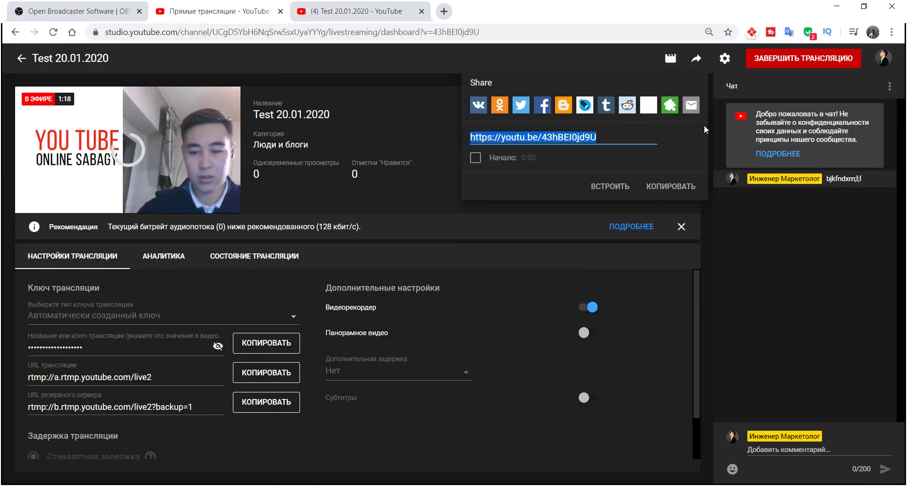
click(791, 60)
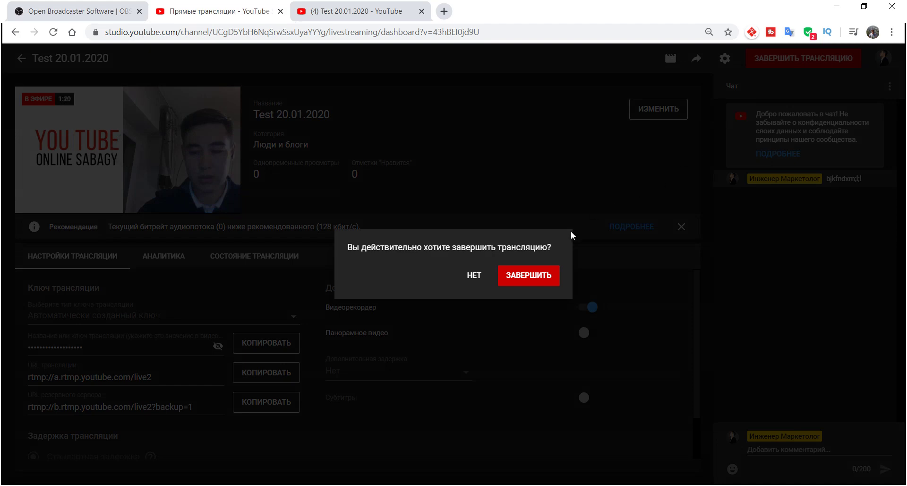
click(538, 279)
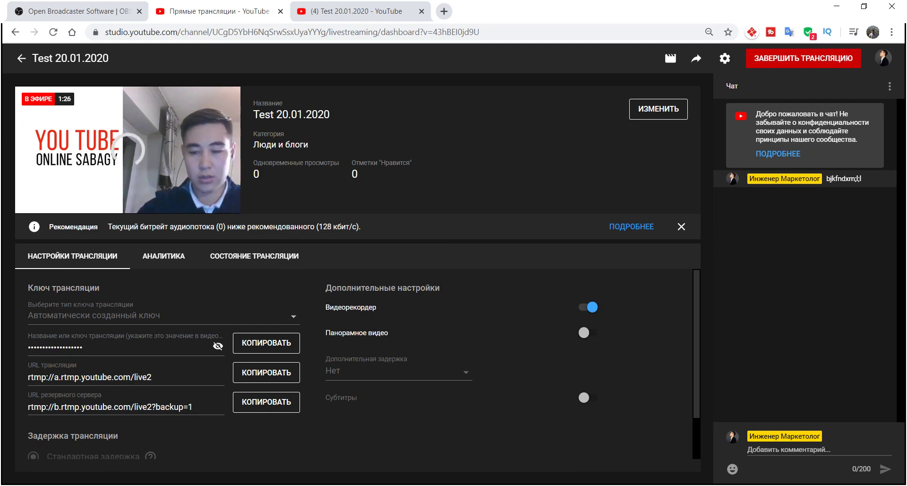
click(235, 446)
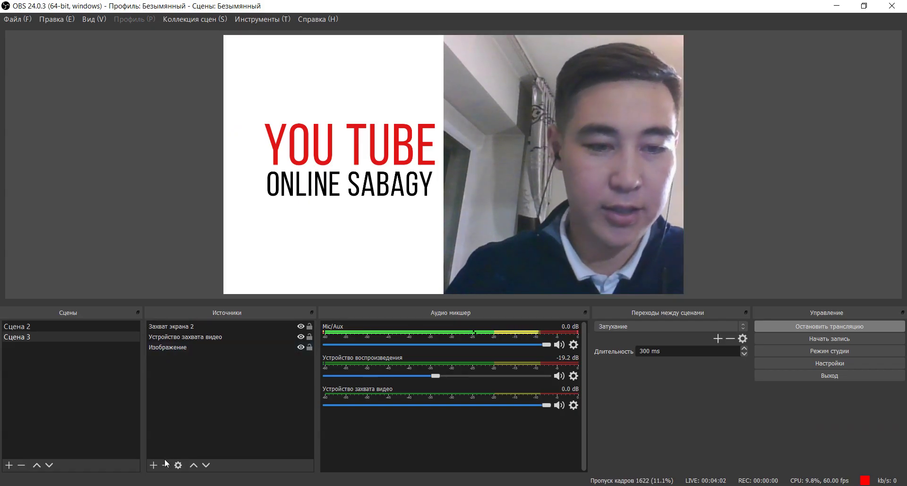
Step: Add a screen capture source named Захват экрана 3 with default properties
click(154, 465)
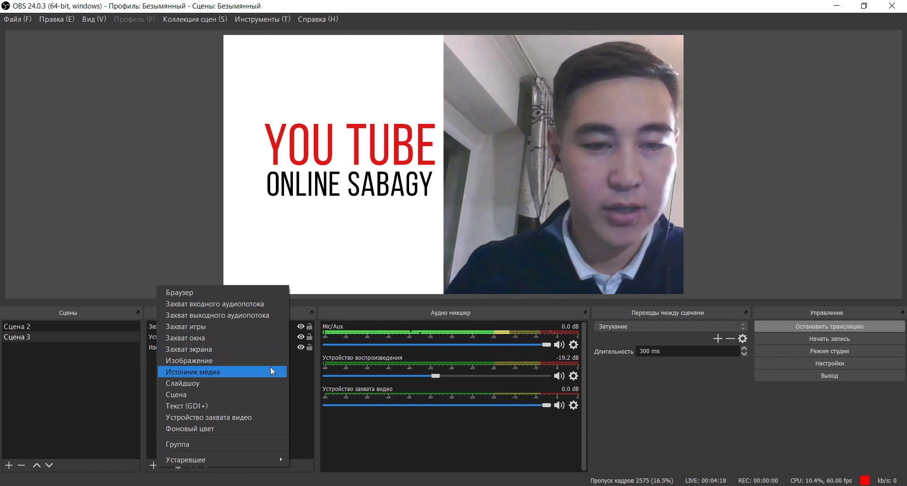
click(232, 350)
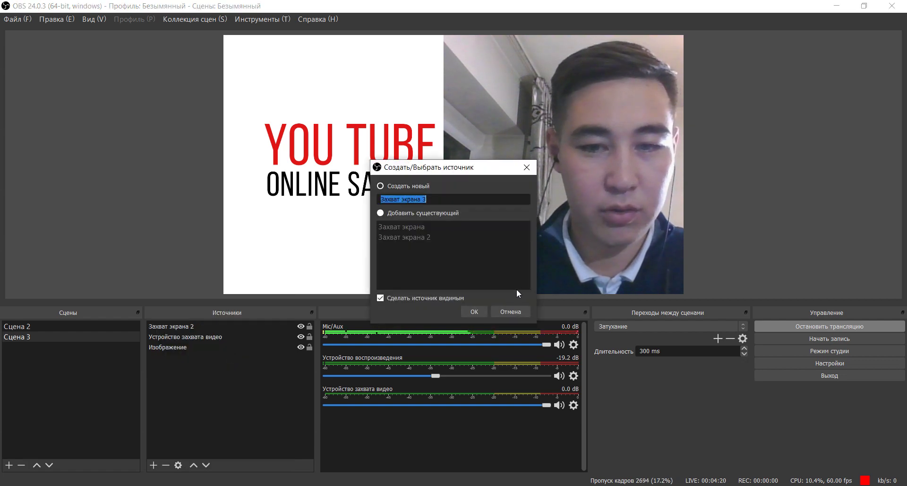
click(478, 309)
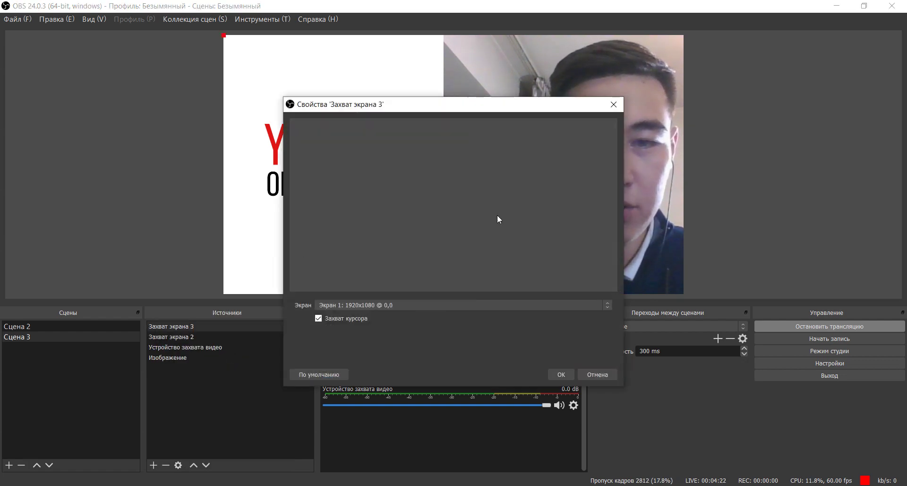
click(560, 375)
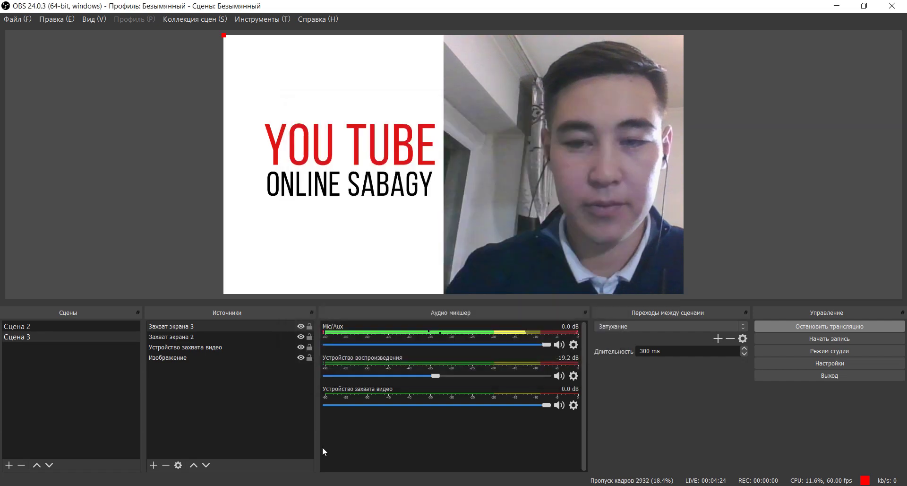
Step: Stop the live stream to YouTube
click(235, 413)
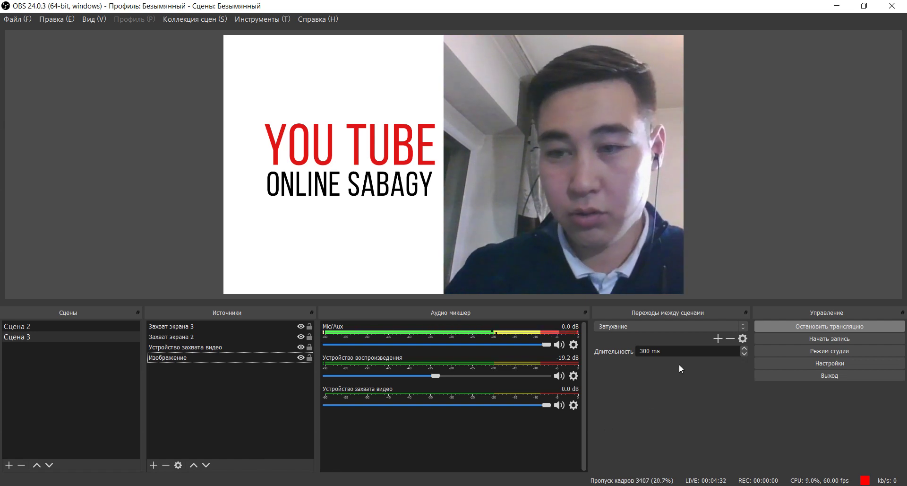
click(798, 326)
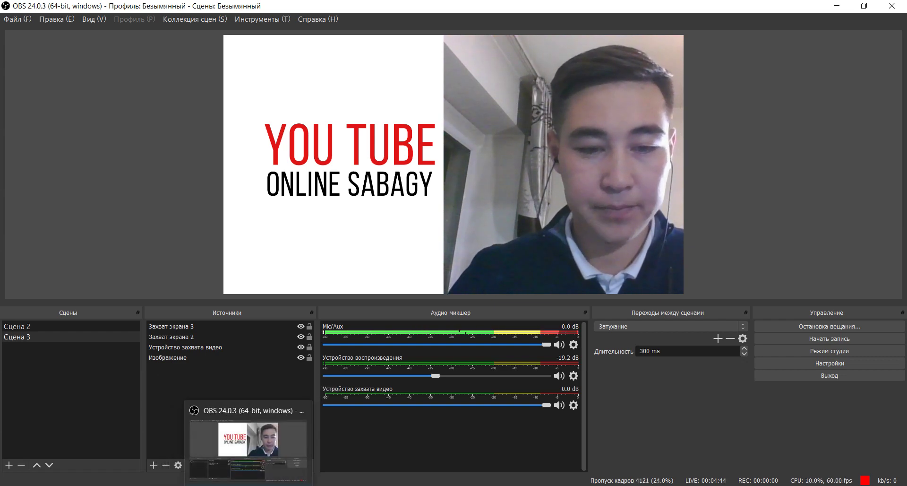
click(218, 485)
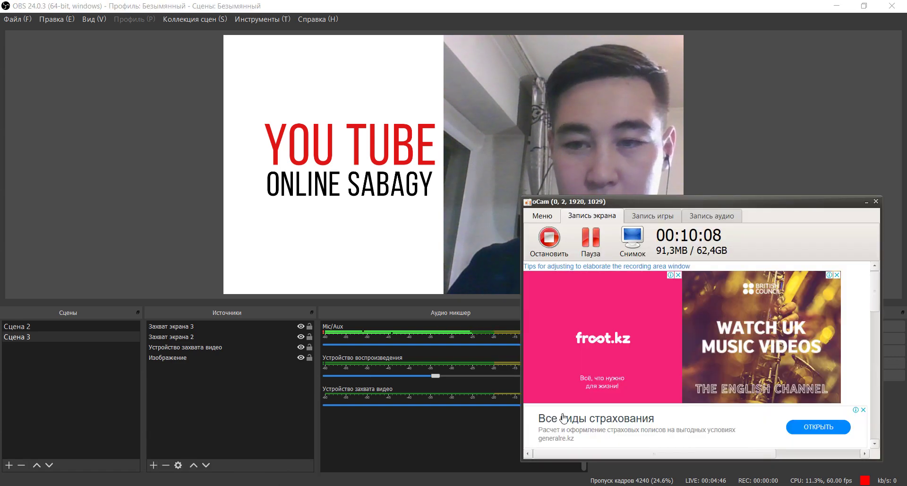